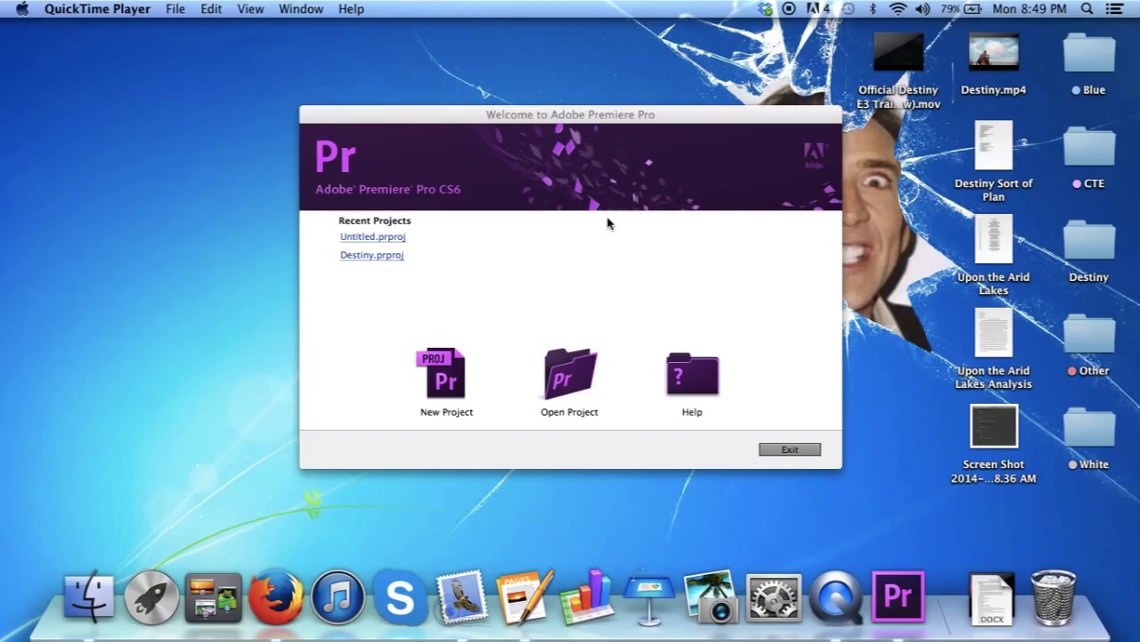
# - Start a new project and set its save location to the Desktop
pyautogui.click(452, 381)
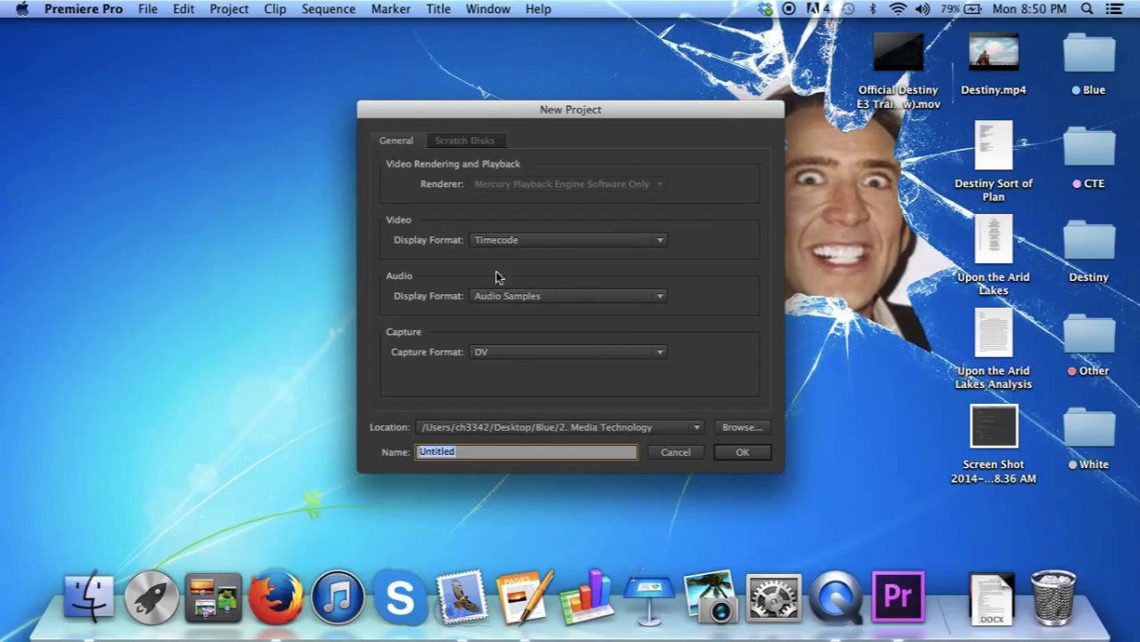
pyautogui.click(738, 429)
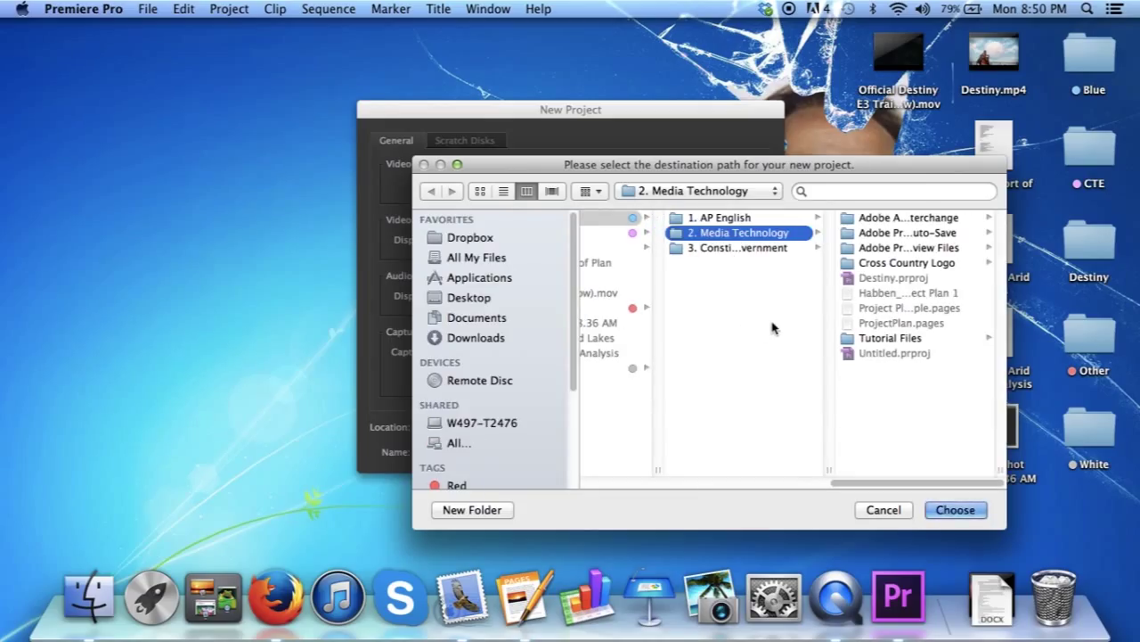
pyautogui.click(481, 301)
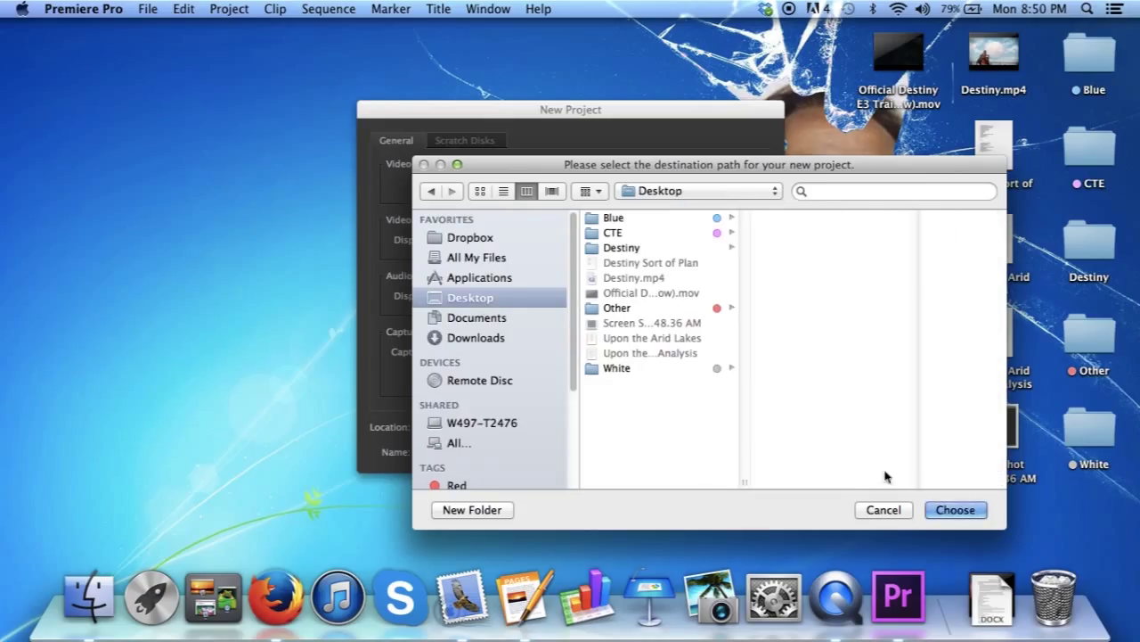
pyautogui.click(956, 510)
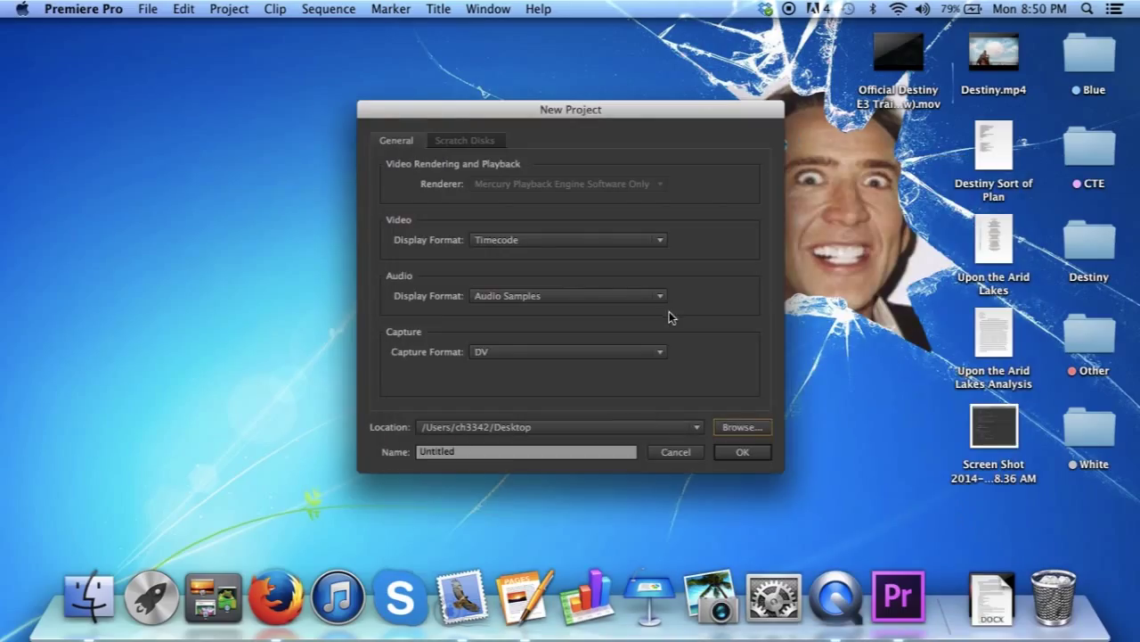
# - Name the project 'Tutorial' and create it
pyautogui.click(469, 455)
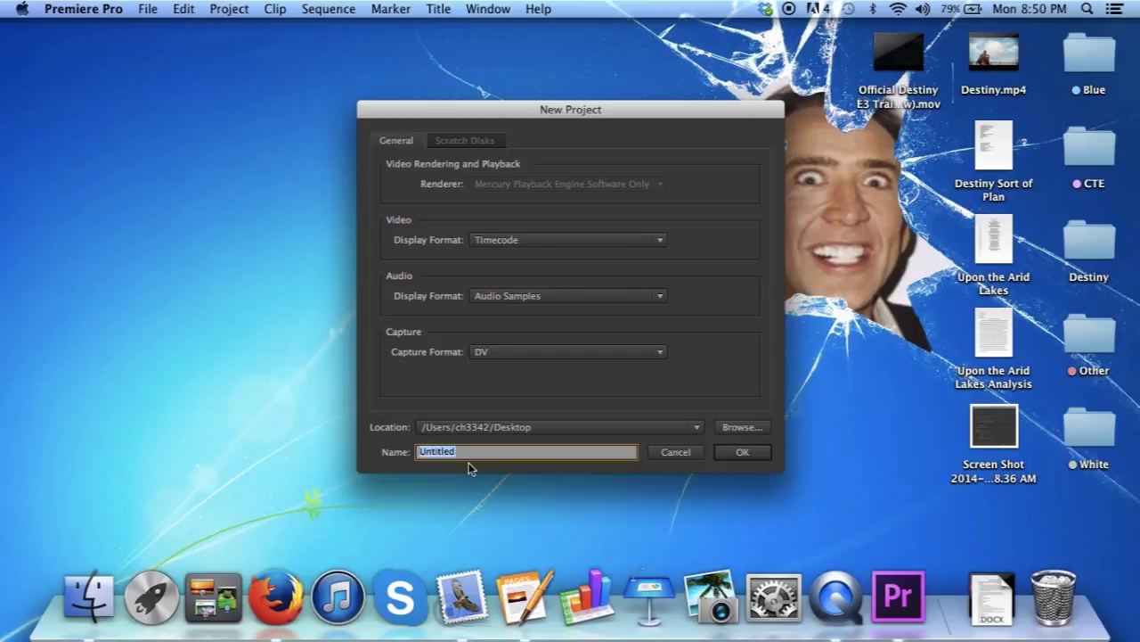
pyautogui.write('Tutorial')
pyautogui.click(754, 453)
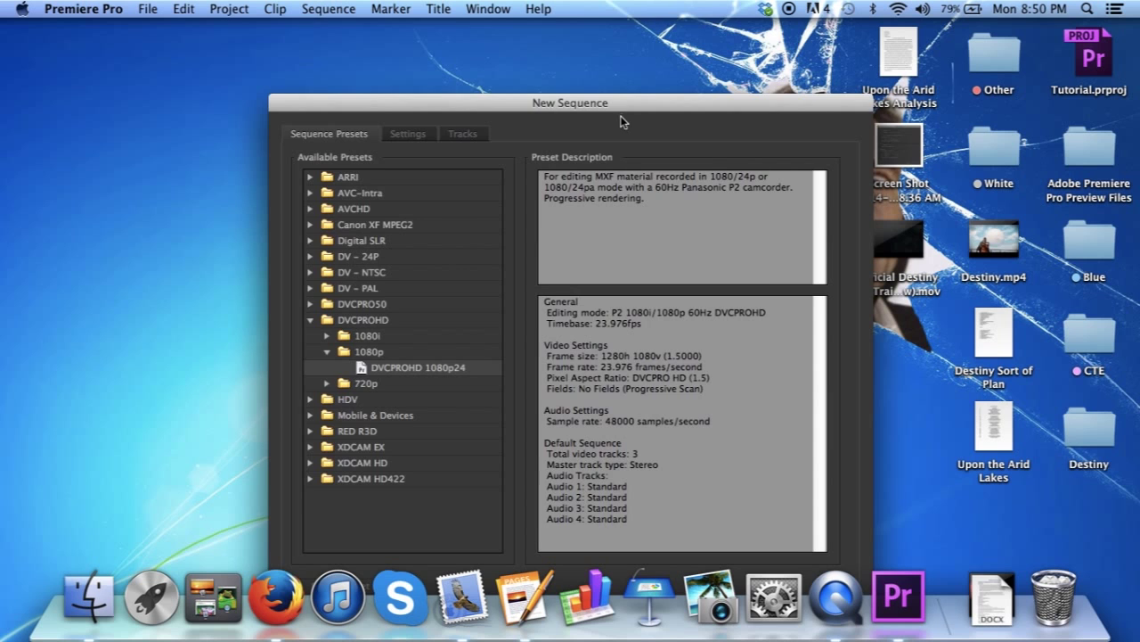
# - Create Sequence 01 from the DVCPROHD 1080p24 preset with an empty timeline
pyautogui.moveTo(624, 104); pyautogui.dragTo(601, 12)
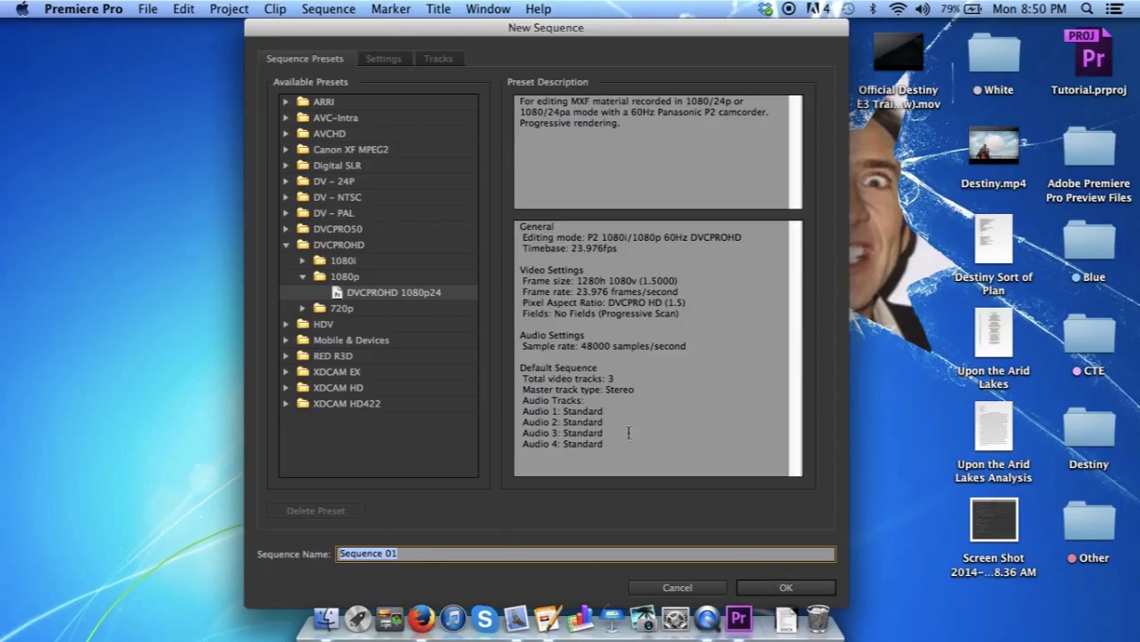
pyautogui.click(788, 590)
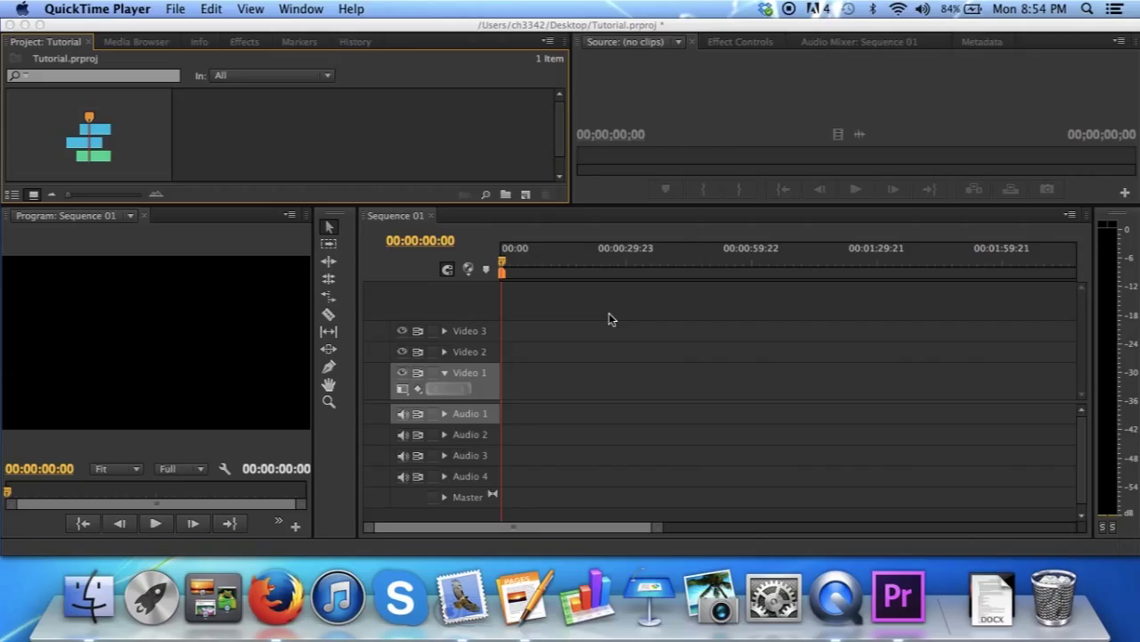
# - Switch Premiere Pro to the Editing workspace via Window > Workspace
pyautogui.click(610, 314)
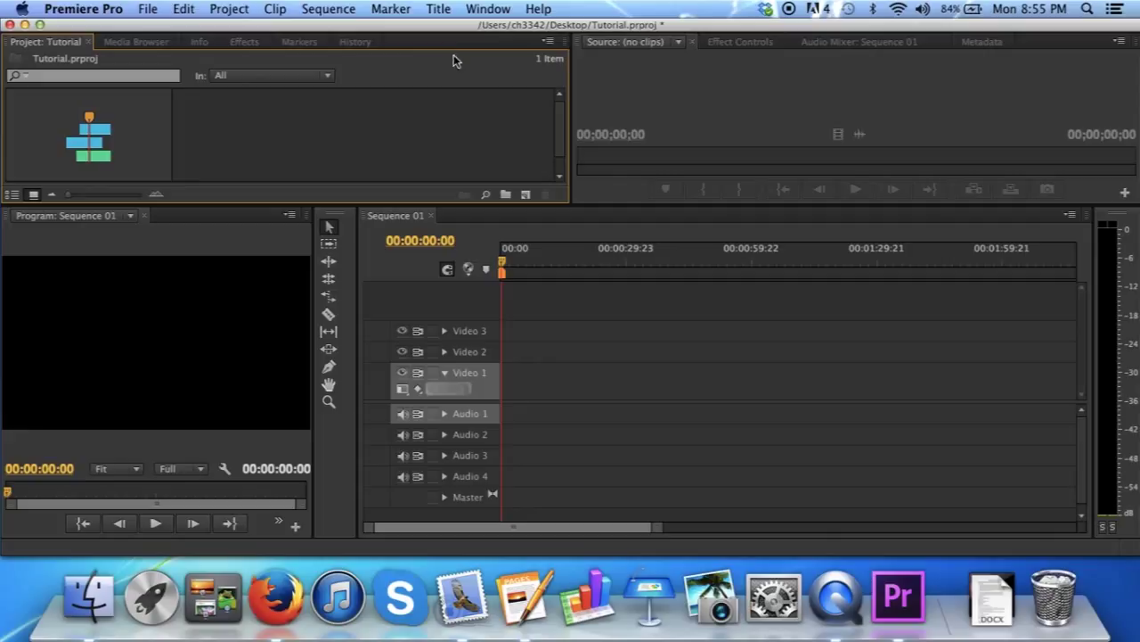
pyautogui.click(478, 7)
pyautogui.moveTo(492, 34)
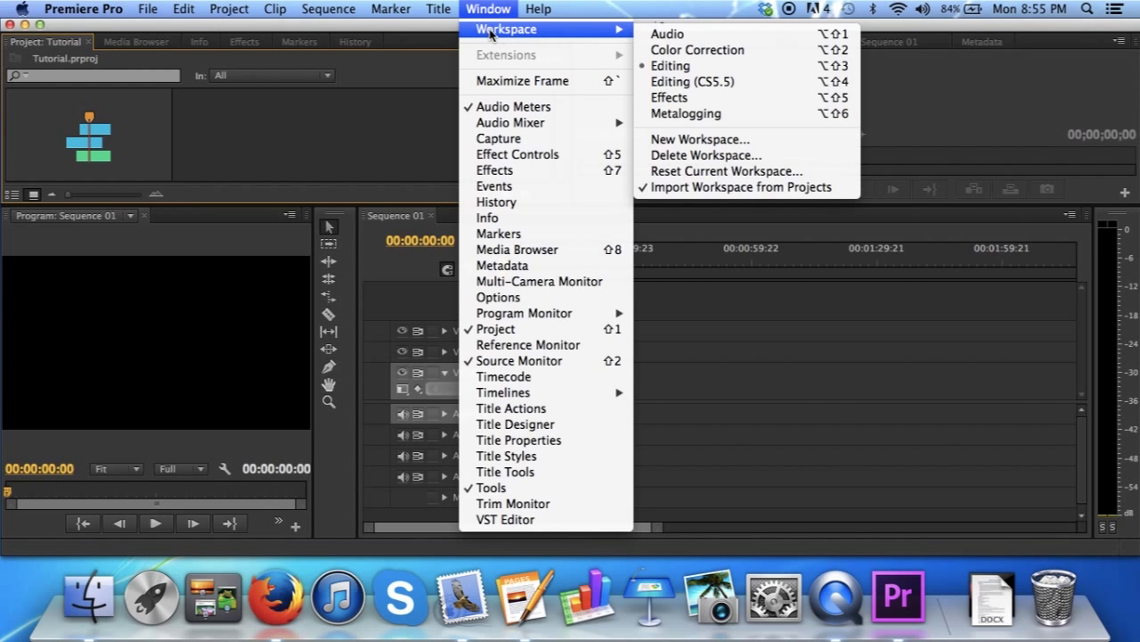
pyautogui.click(676, 68)
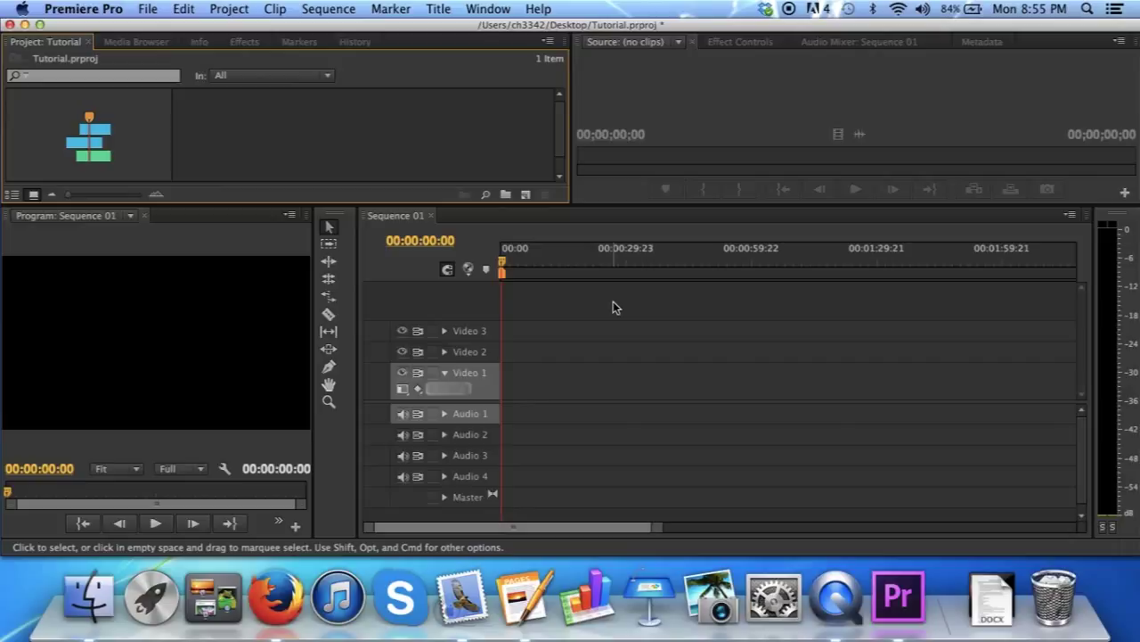
# - Drag Destiny_20140914134657.mp4 from Finder's One folder into Premiere's Project panel
pyautogui.hotkey('ctrl', 'Right')
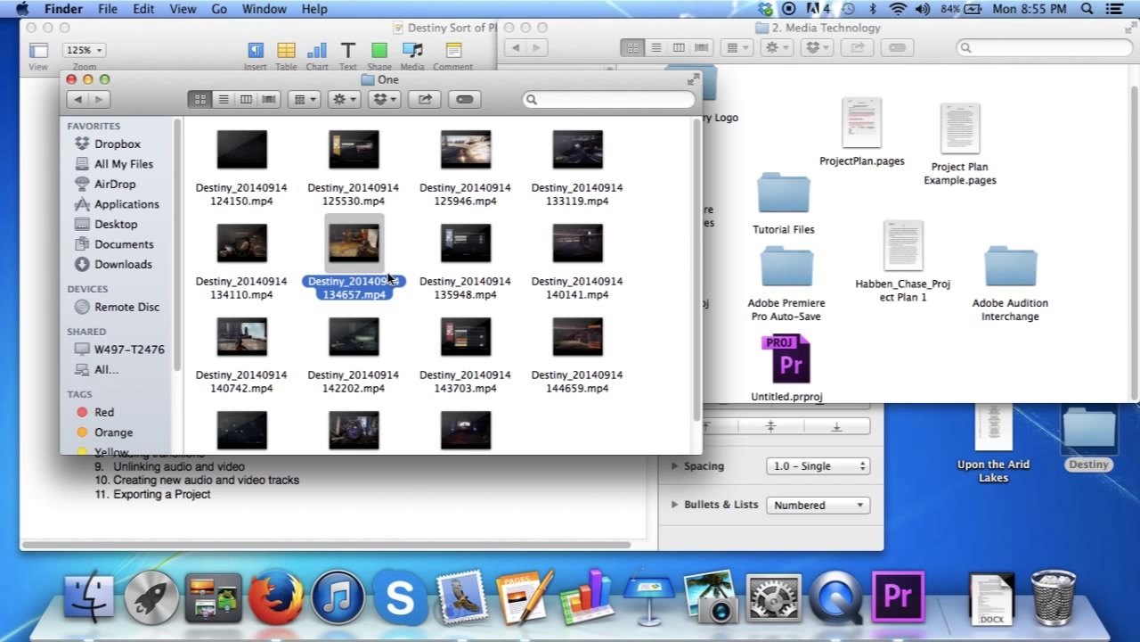
pyautogui.moveTo(366, 258)
pyautogui.moveTo(368, 257); pyautogui.dragTo(247, 139)
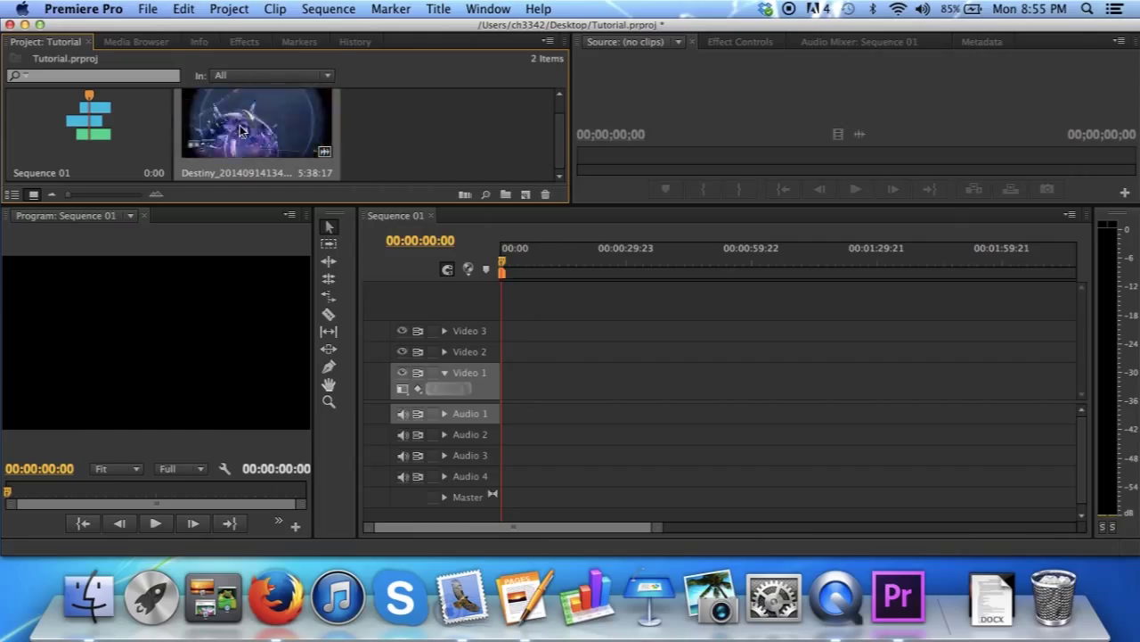
# - Place the Destiny clip on Video 1 at 00:00 and change sequence settings to match it
pyautogui.moveTo(319, 174); pyautogui.dragTo(504, 409)
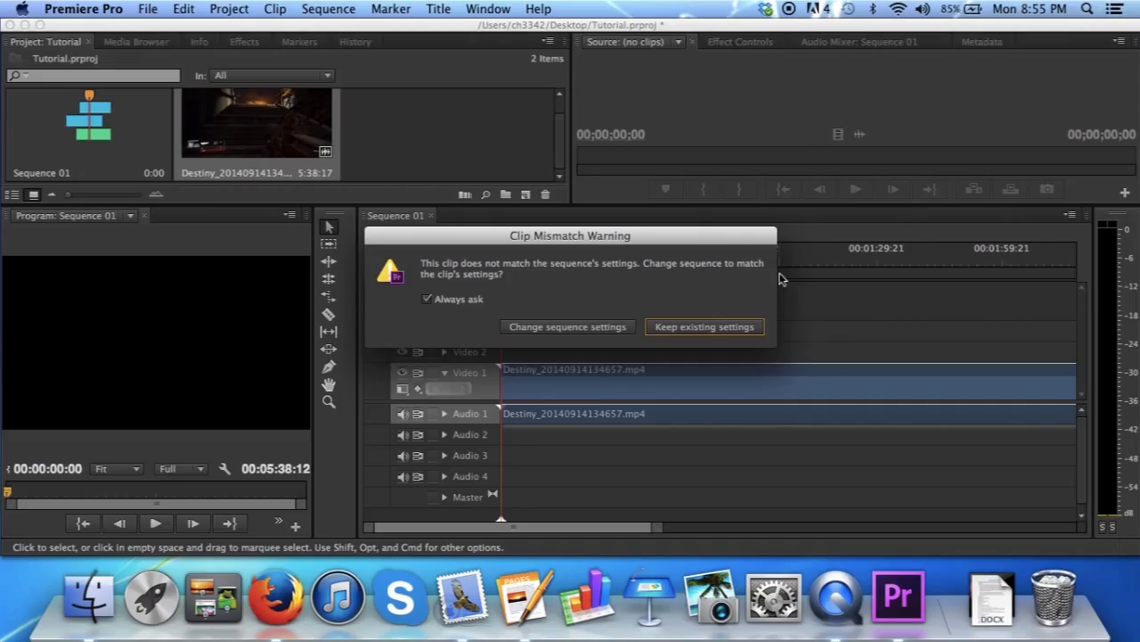
pyautogui.click(552, 328)
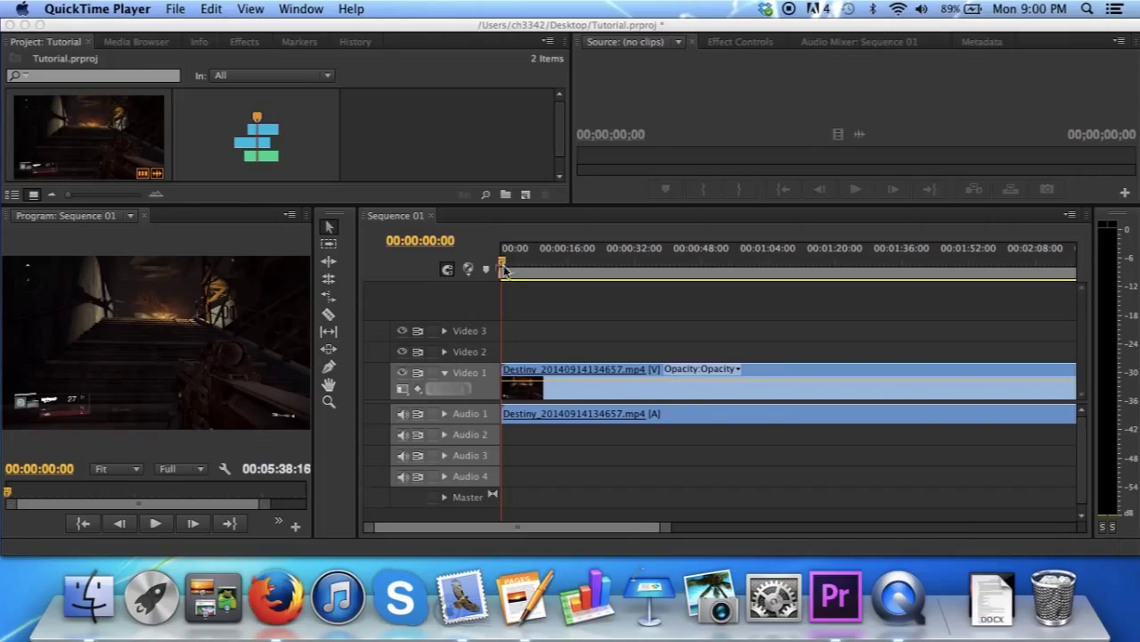
# - Scrub the Sequence 01 playhead to 00:01:10:28 in the Destiny footage
pyautogui.click(504, 267)
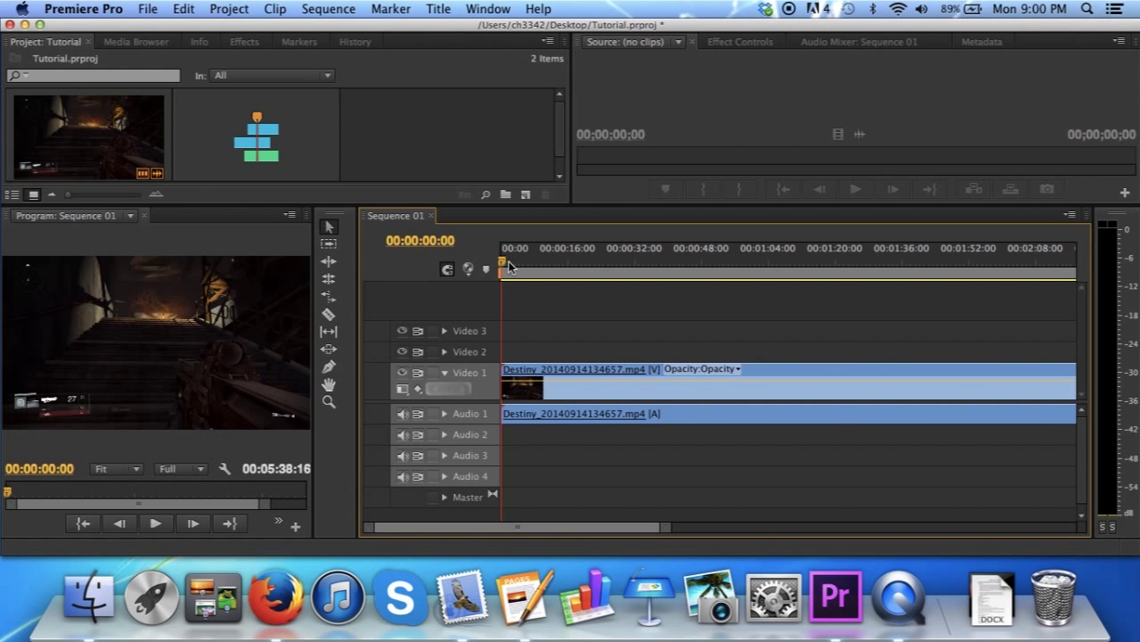
pyautogui.moveTo(502, 267); pyautogui.dragTo(801, 284)
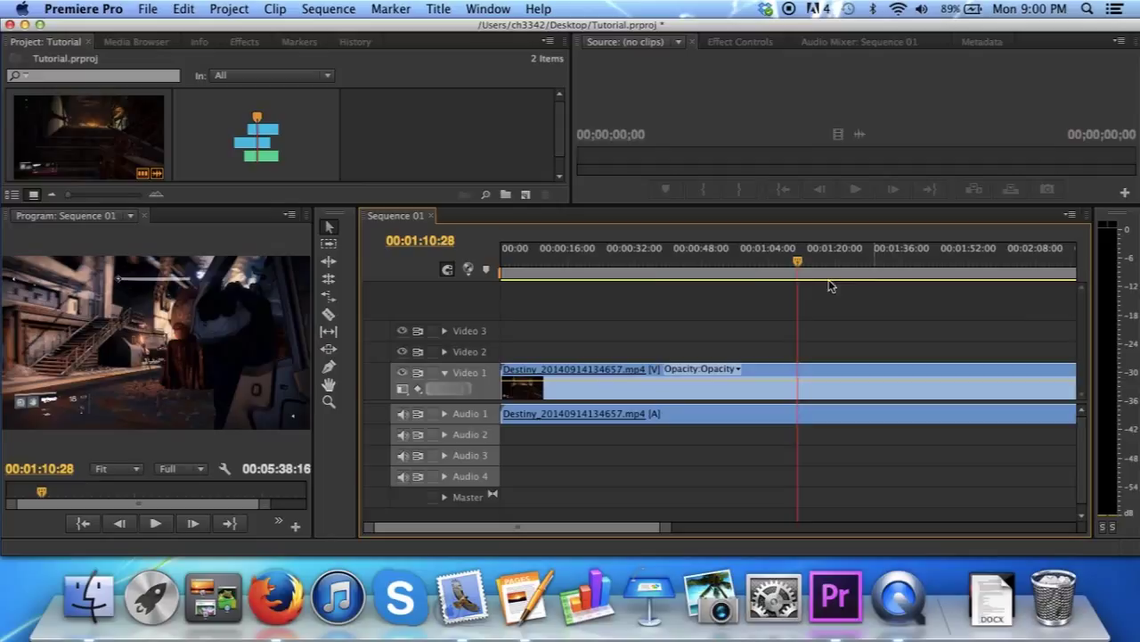
# - Razor the Destiny clip at 00:01:10:28 and 00:01:35:03 into three pieces
pyautogui.click(330, 316)
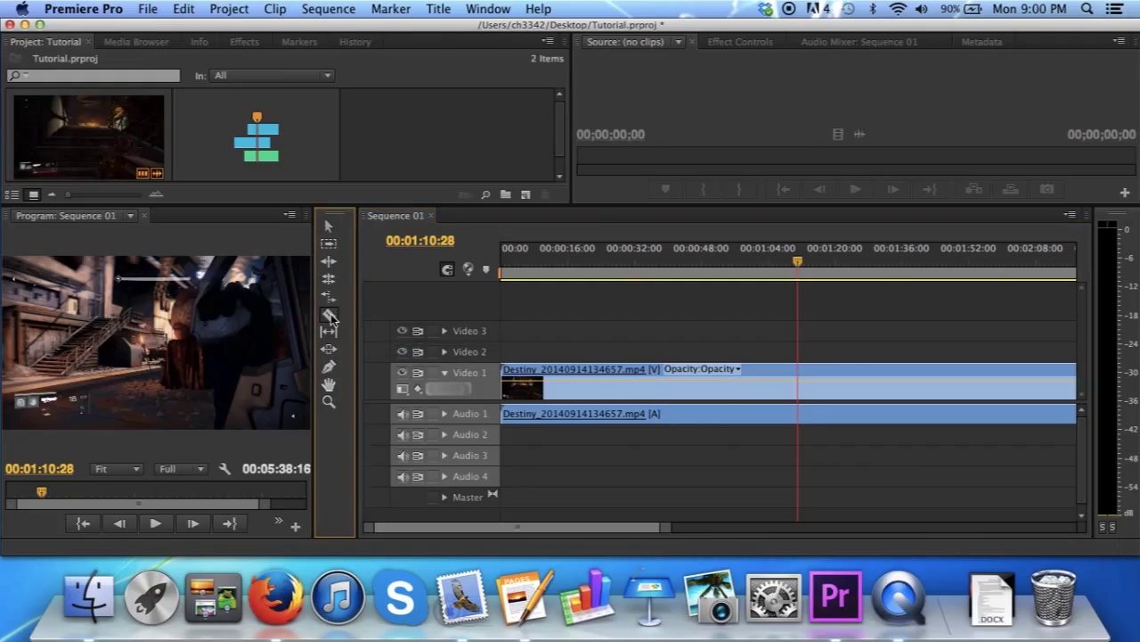
pyautogui.click(799, 384)
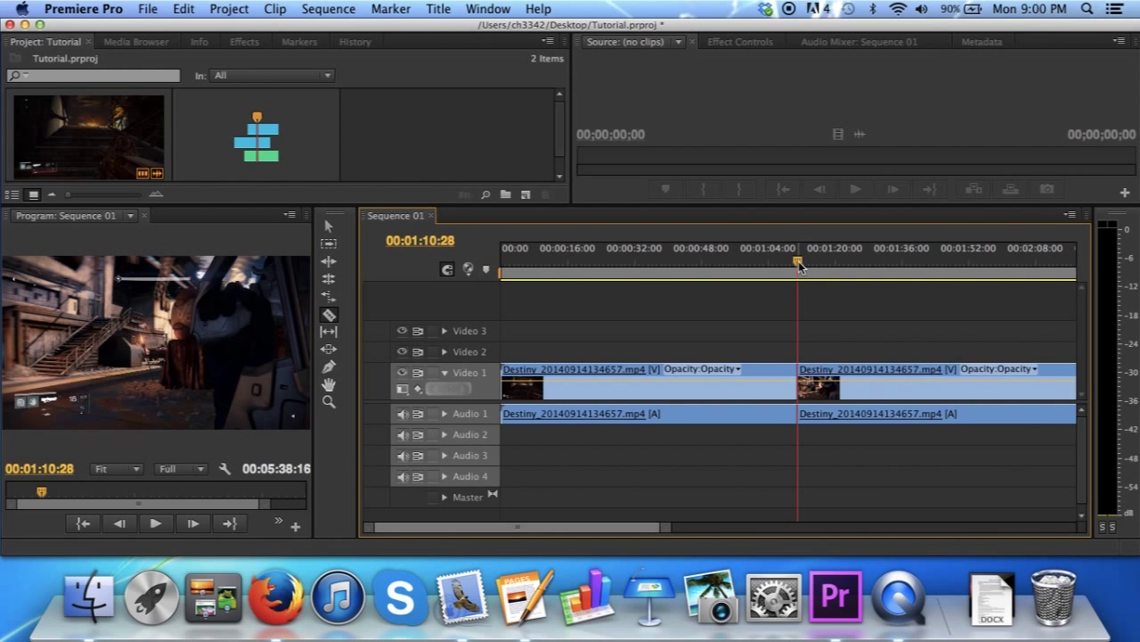
pyautogui.moveTo(799, 264); pyautogui.dragTo(898, 256)
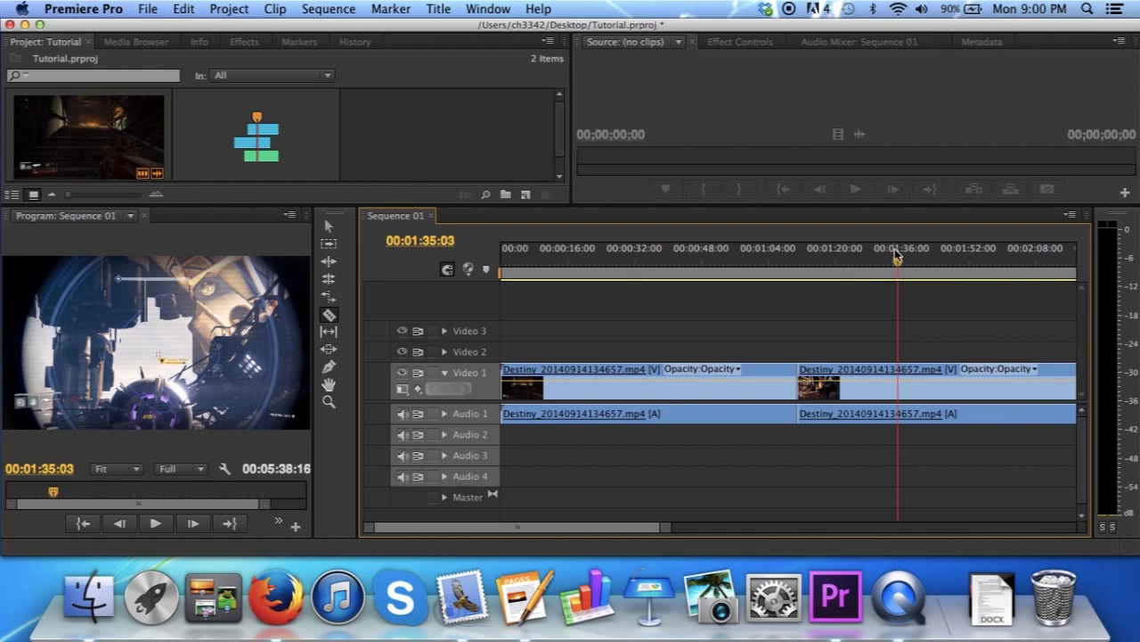
pyautogui.click(905, 386)
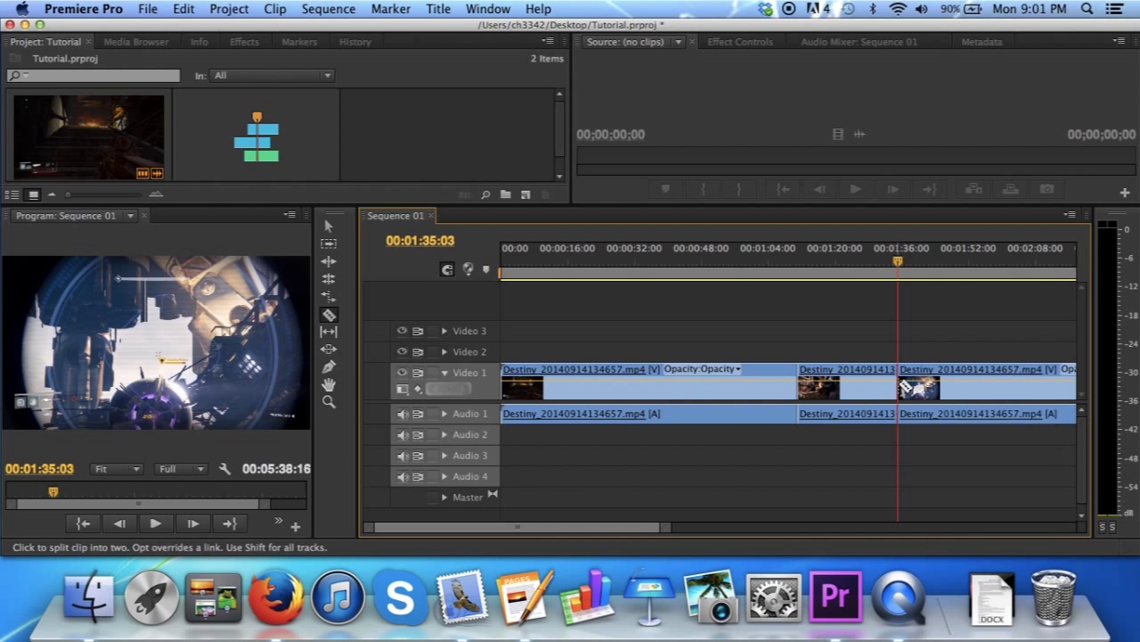
# - Delete the first and last Destiny pieces and slide the middle piece left to the start
pyautogui.click(329, 228)
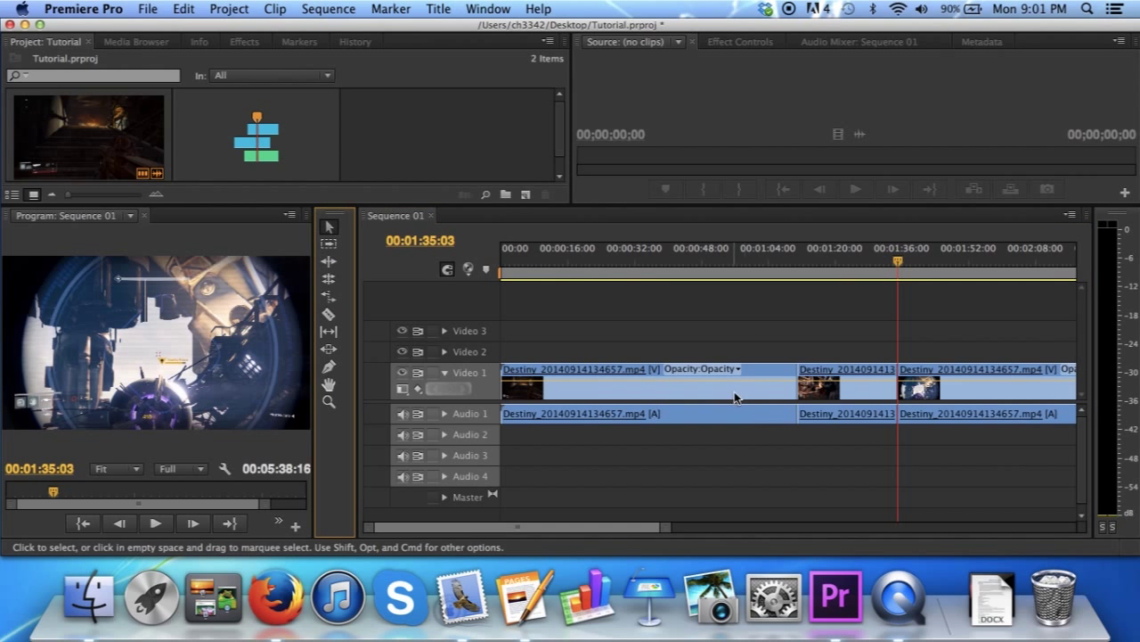
pyautogui.click(688, 393)
pyautogui.press('Delete')
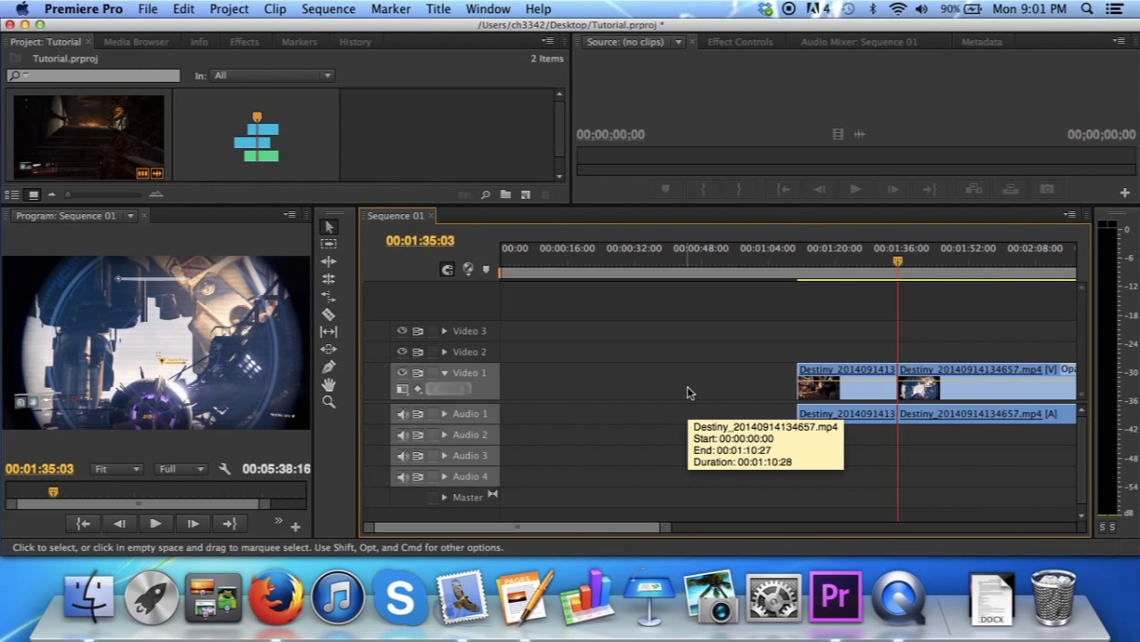
pyautogui.click(976, 396)
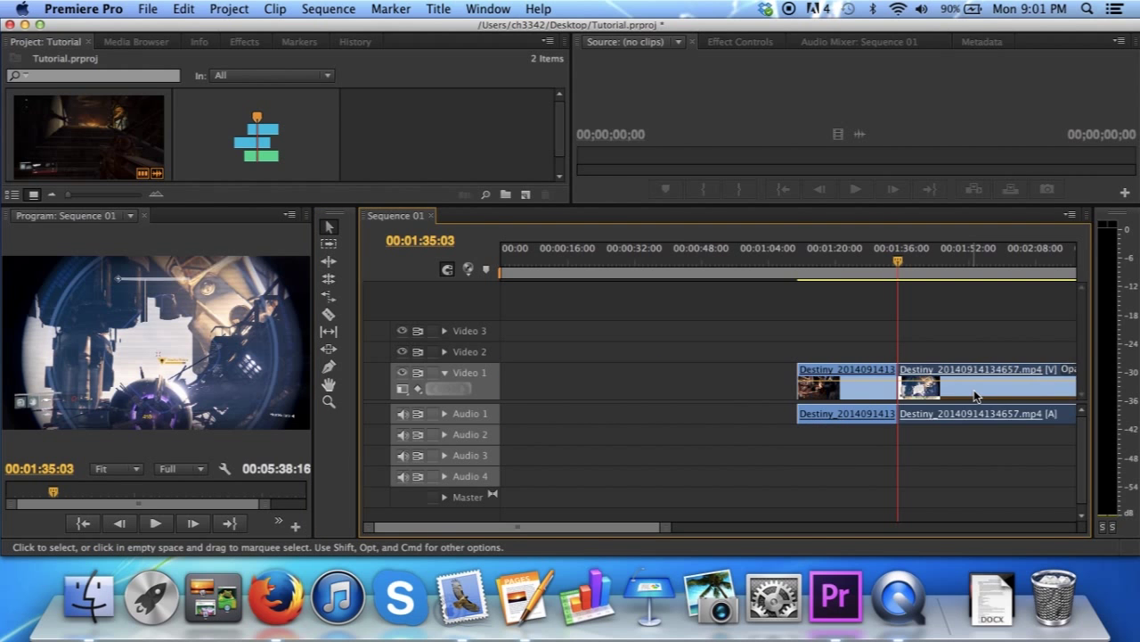
pyautogui.press('Delete')
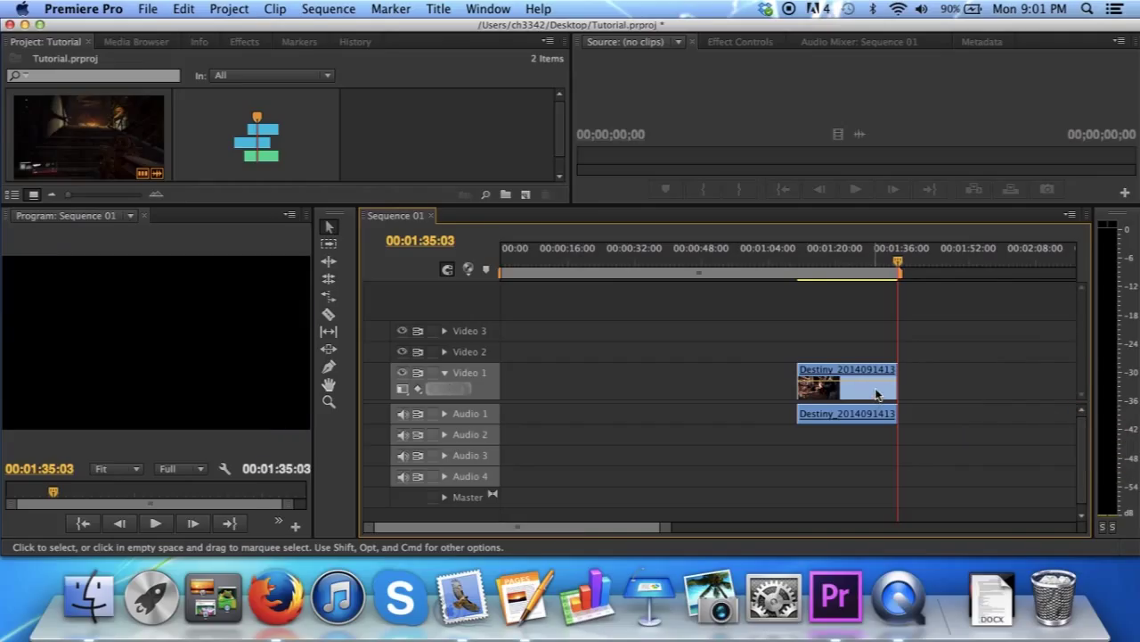
pyautogui.moveTo(876, 393); pyautogui.dragTo(603, 389)
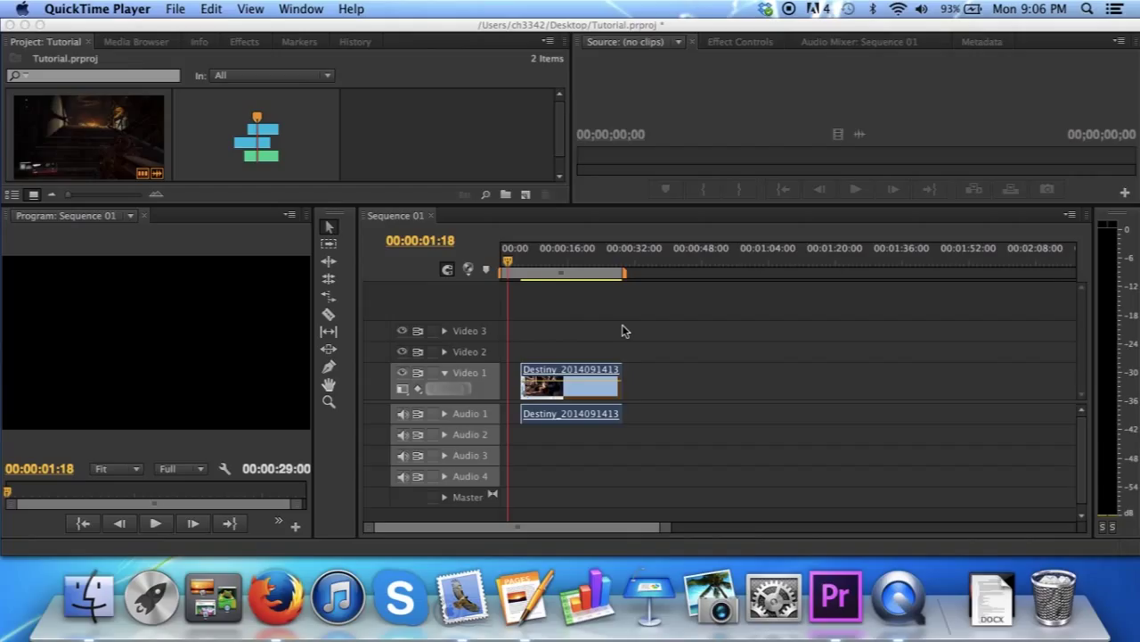
# - Enter a new speed value for the remaining Destiny clip in Clip Speed/Duration
pyautogui.rightClick(576, 390)
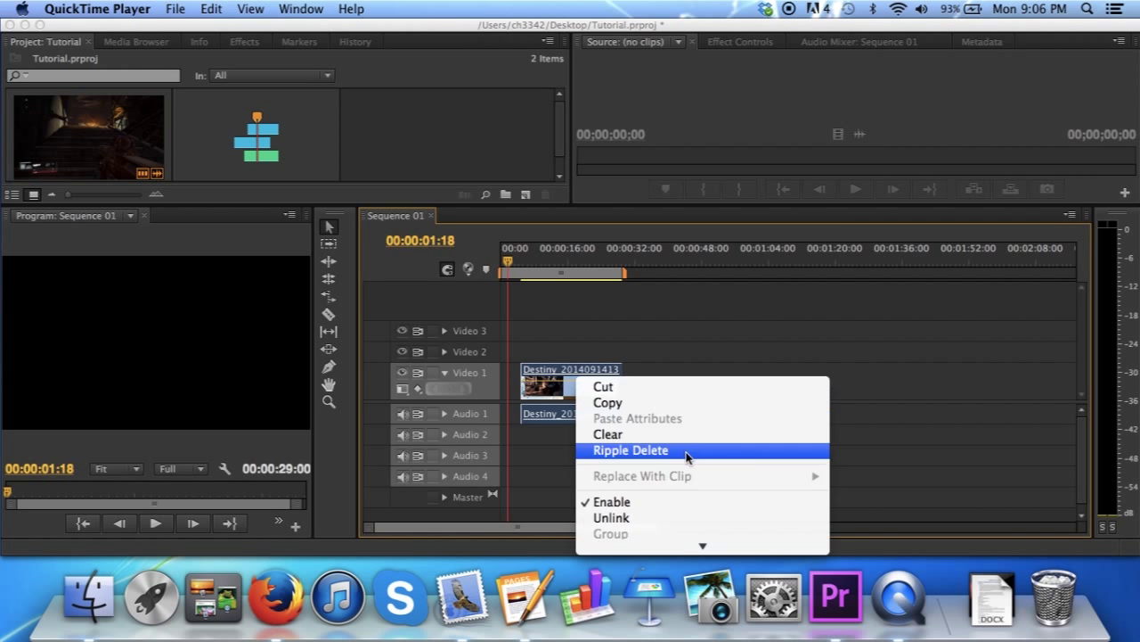
pyautogui.scroll(-5, 685, 450)
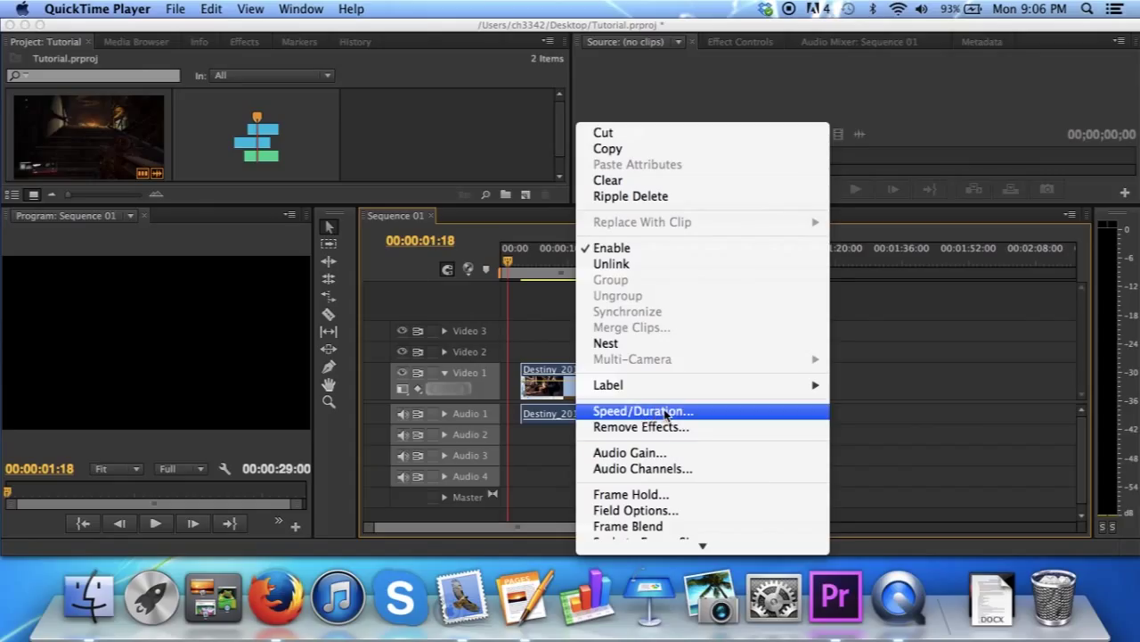
pyautogui.click(665, 413)
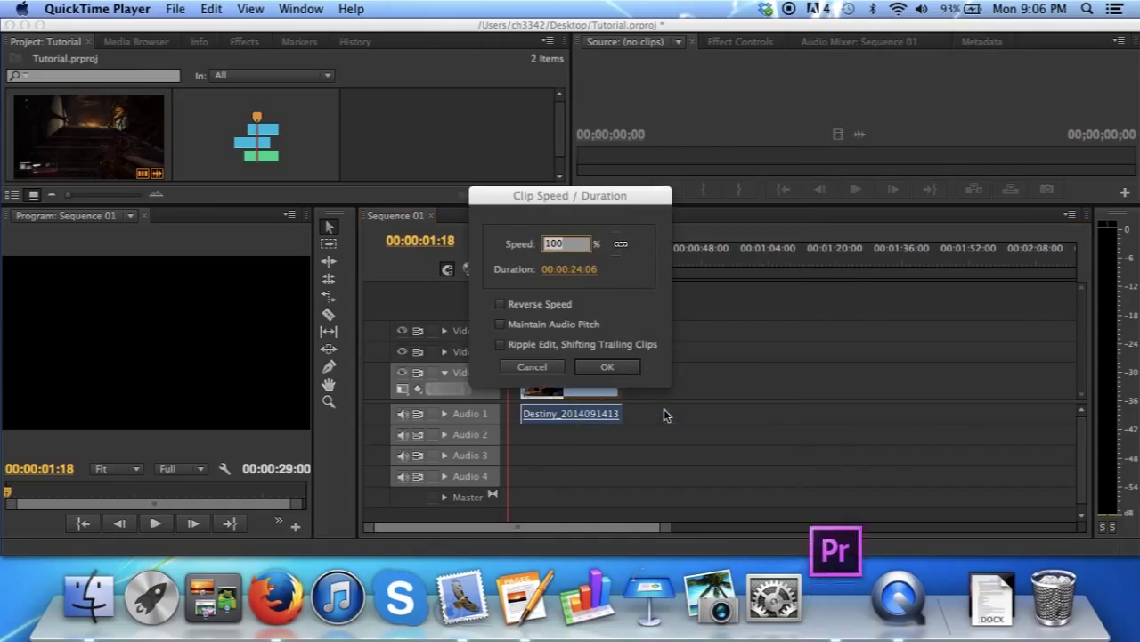
pyautogui.click(568, 247)
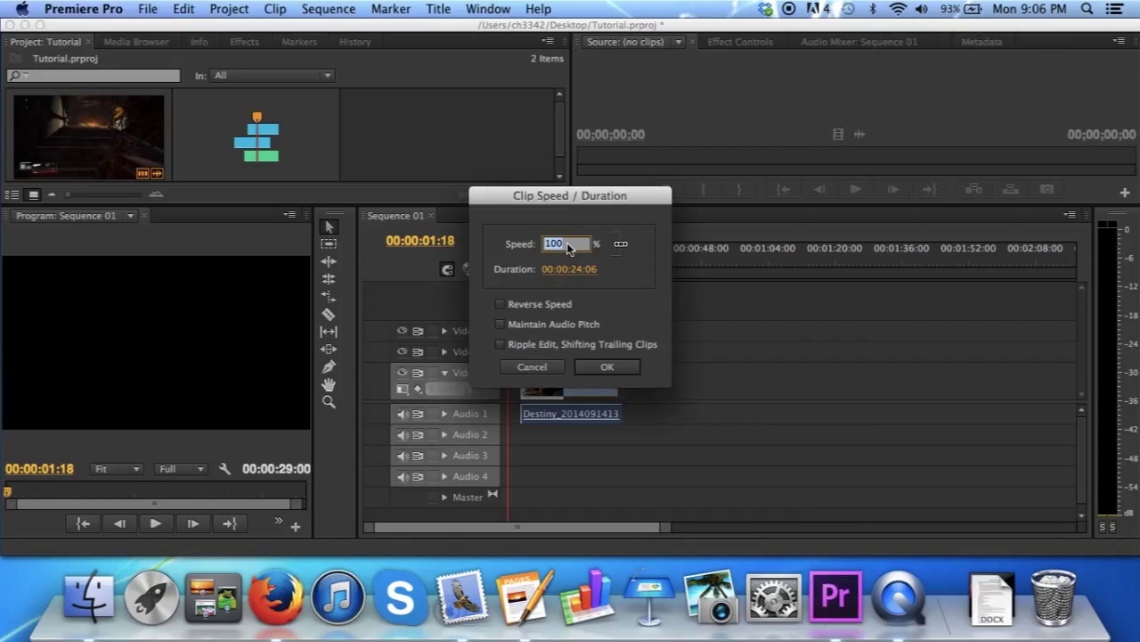
pyautogui.write('20')
# - Apply the 200% speed and play back the 00:00:12:03 clip from about 3 seconds
pyautogui.click(615, 368)
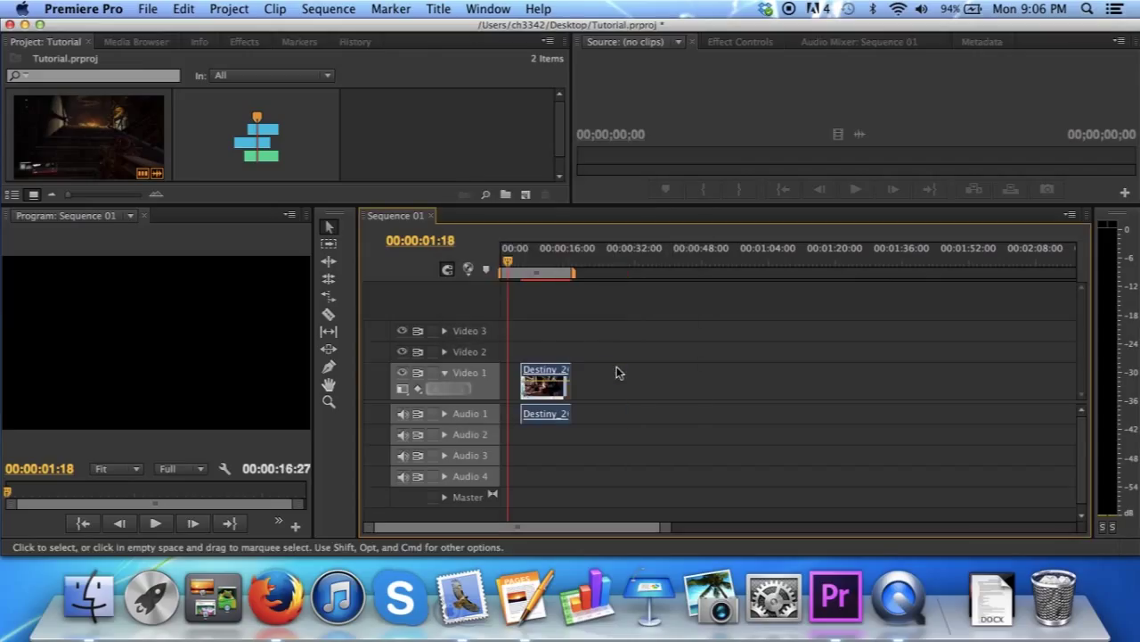
pyautogui.moveTo(506, 264); pyautogui.dragTo(515, 264)
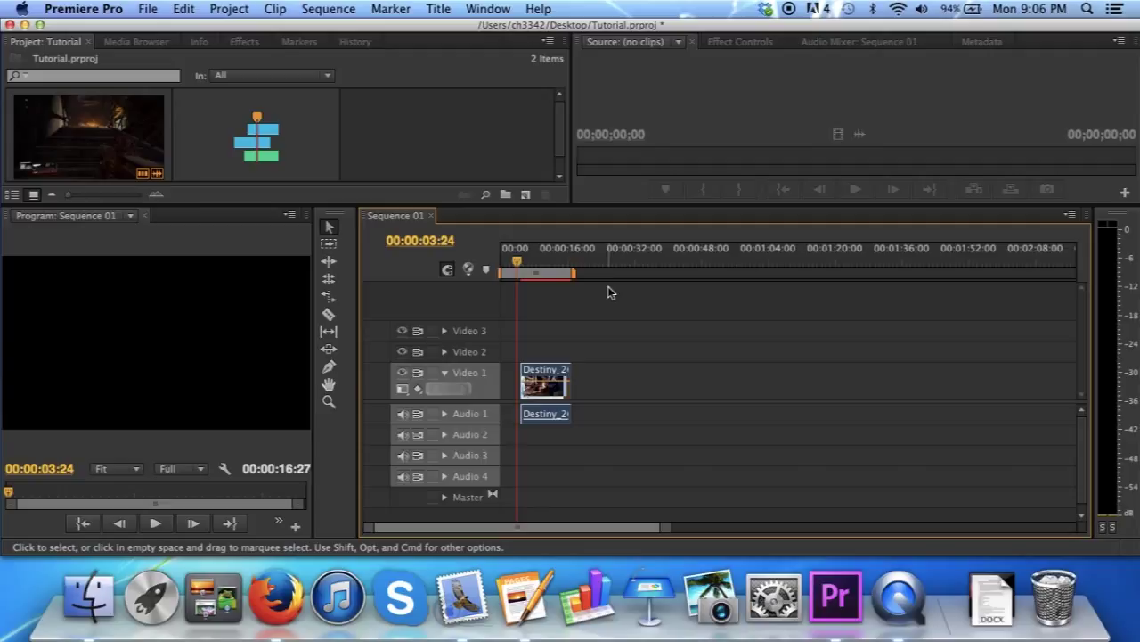
pyautogui.press('space')
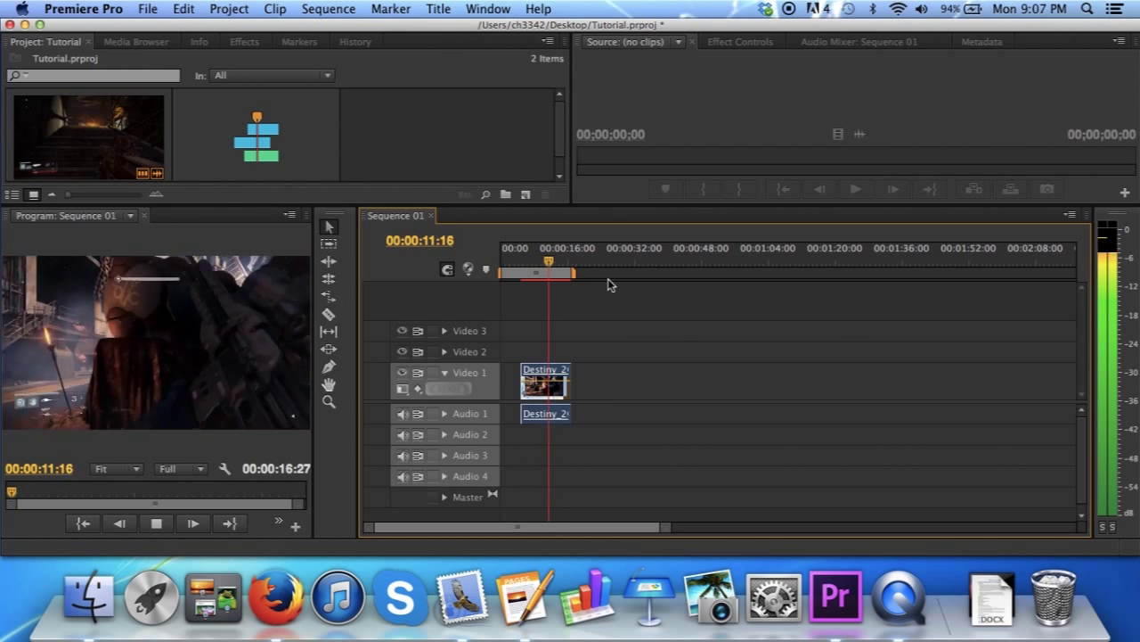
pyautogui.press('space')
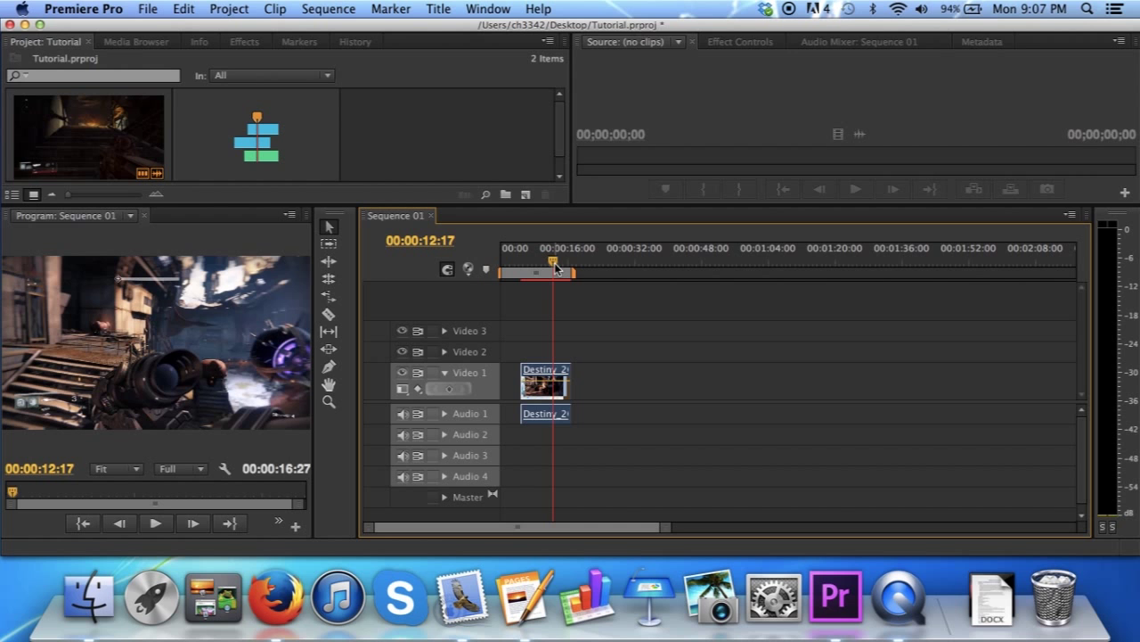
pyautogui.moveTo(556, 267); pyautogui.dragTo(513, 274)
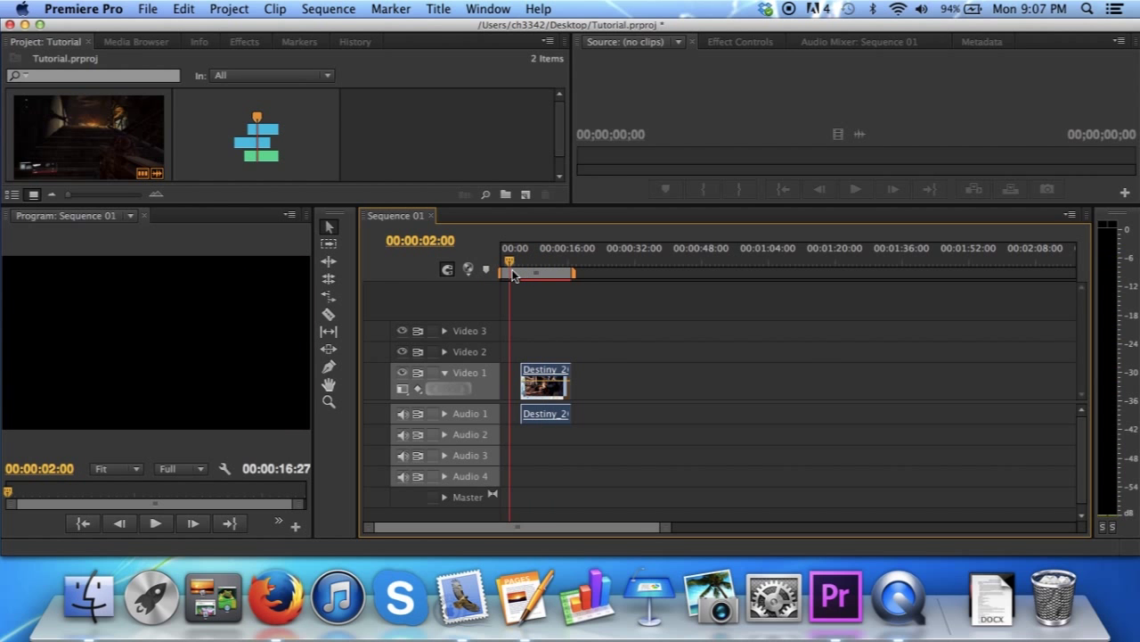
# - Reset the Destiny clip's speed to 100% and play it back from 4 seconds
pyautogui.rightClick(554, 392)
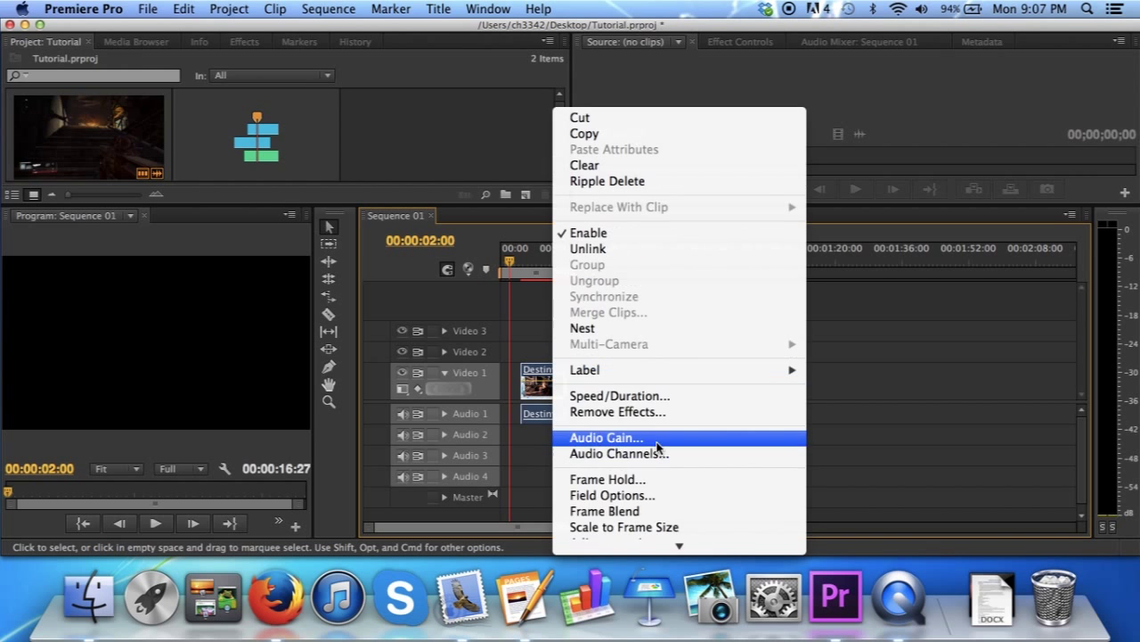
pyautogui.click(649, 397)
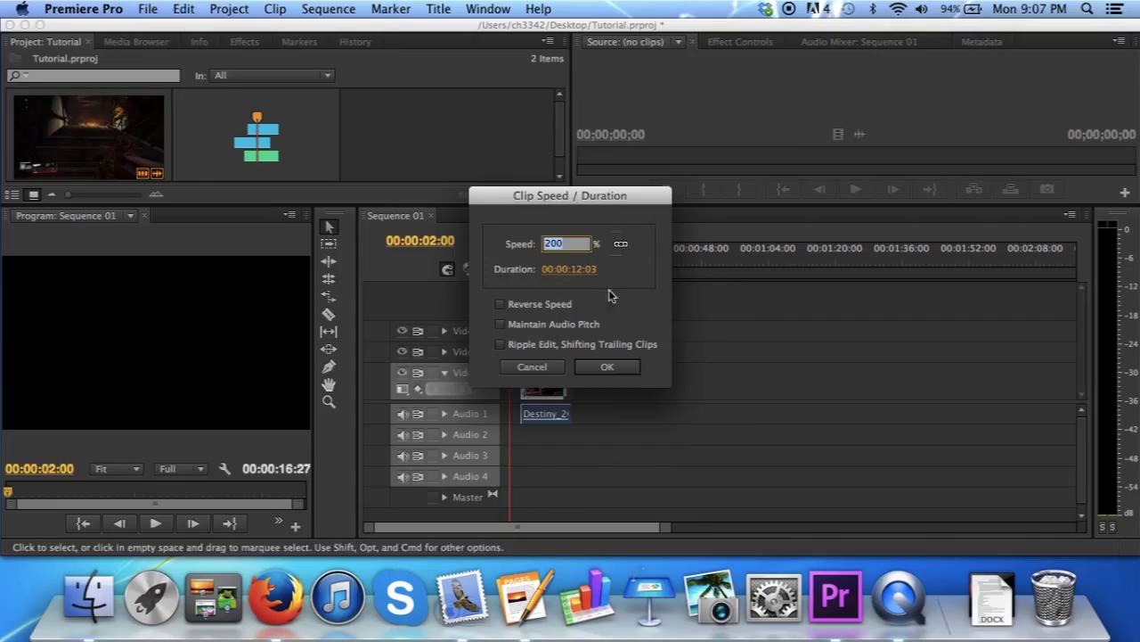
pyautogui.write('1')
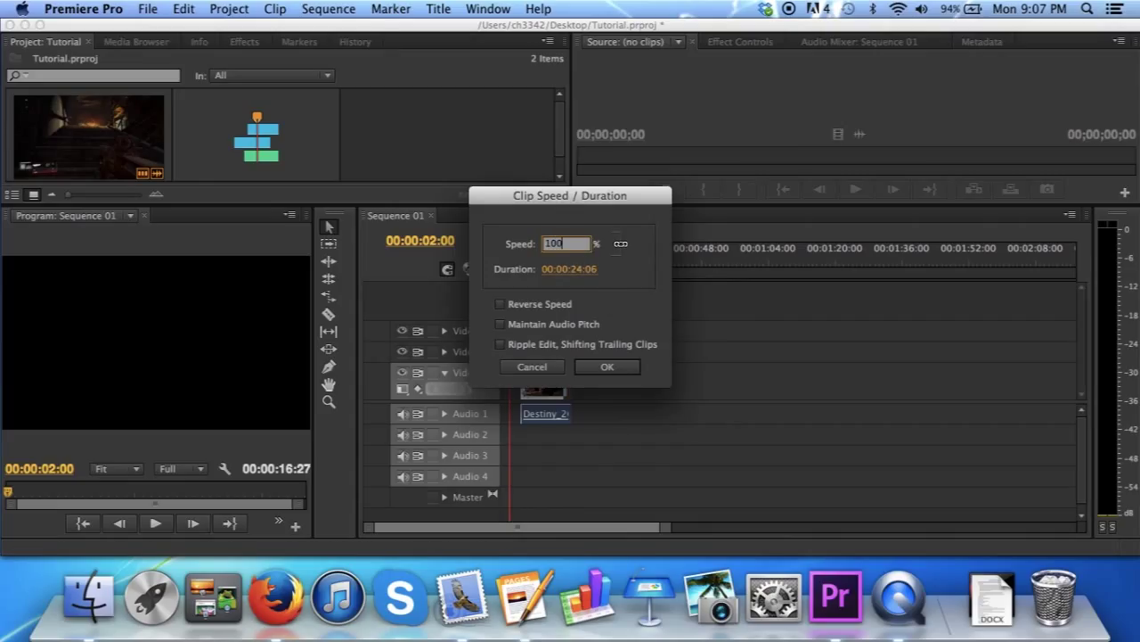
pyautogui.write('00')
pyautogui.click(608, 366)
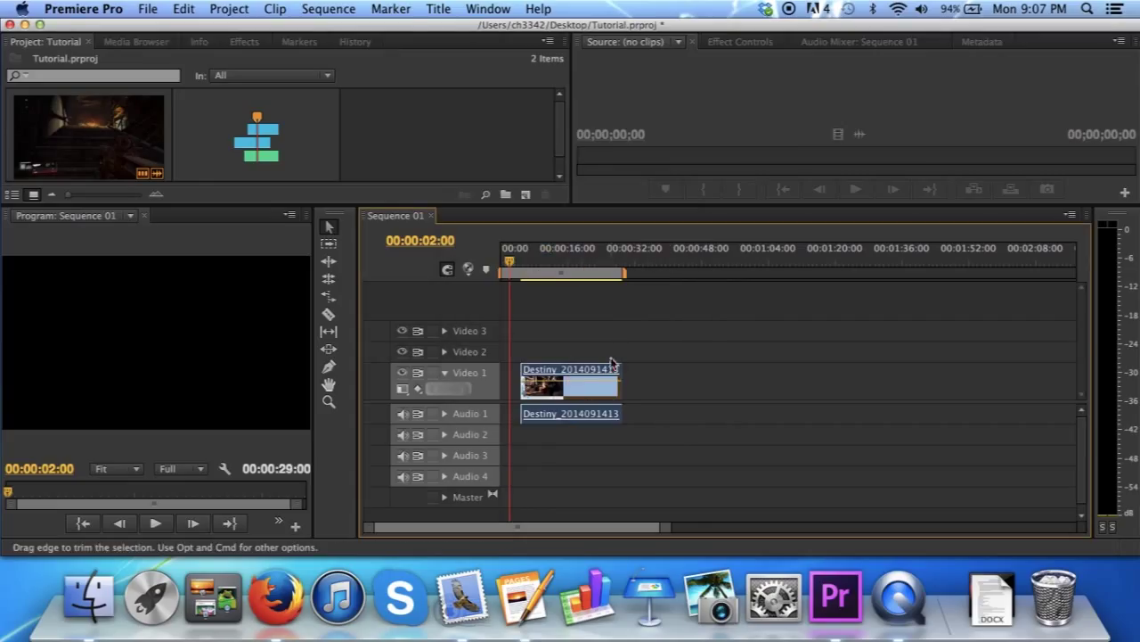
pyautogui.moveTo(515, 251); pyautogui.dragTo(521, 265)
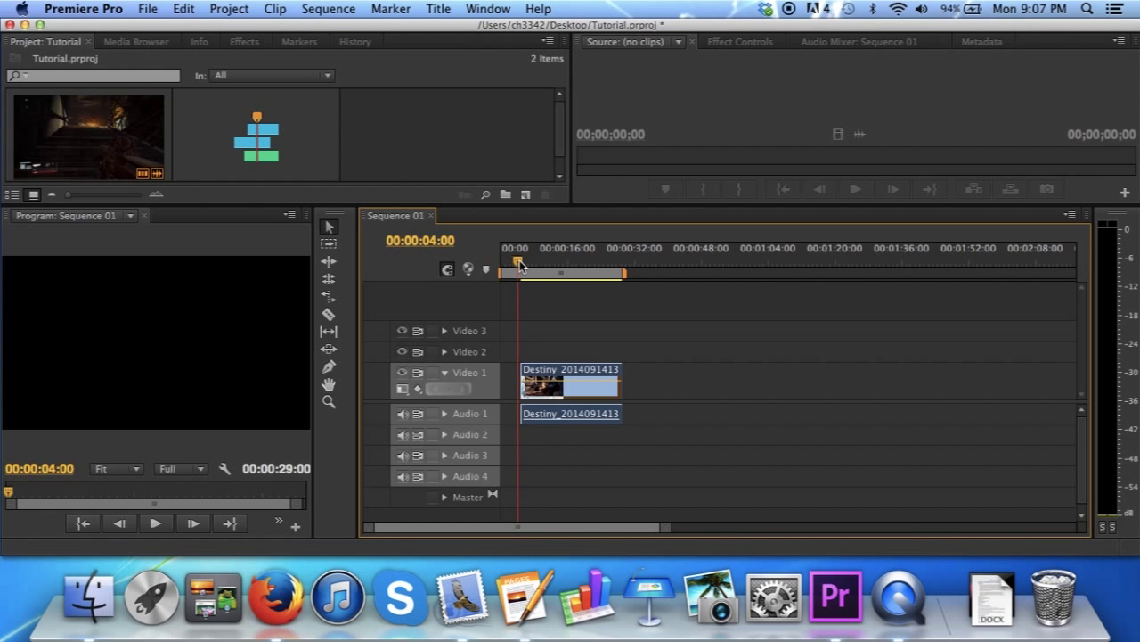
pyautogui.press('space')
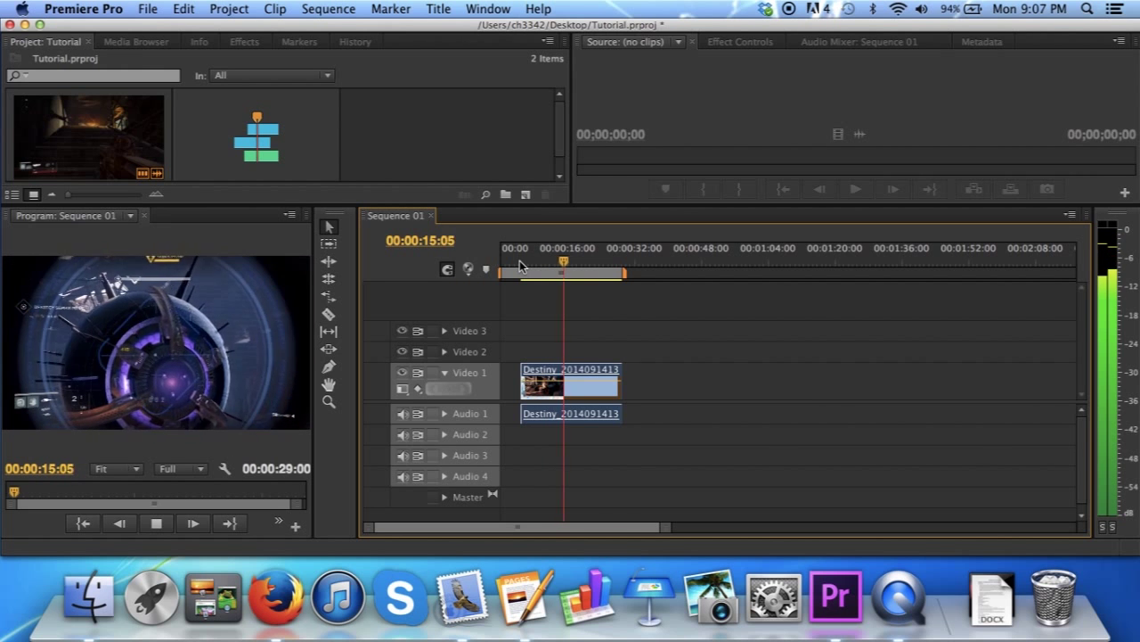
pyautogui.press('space')
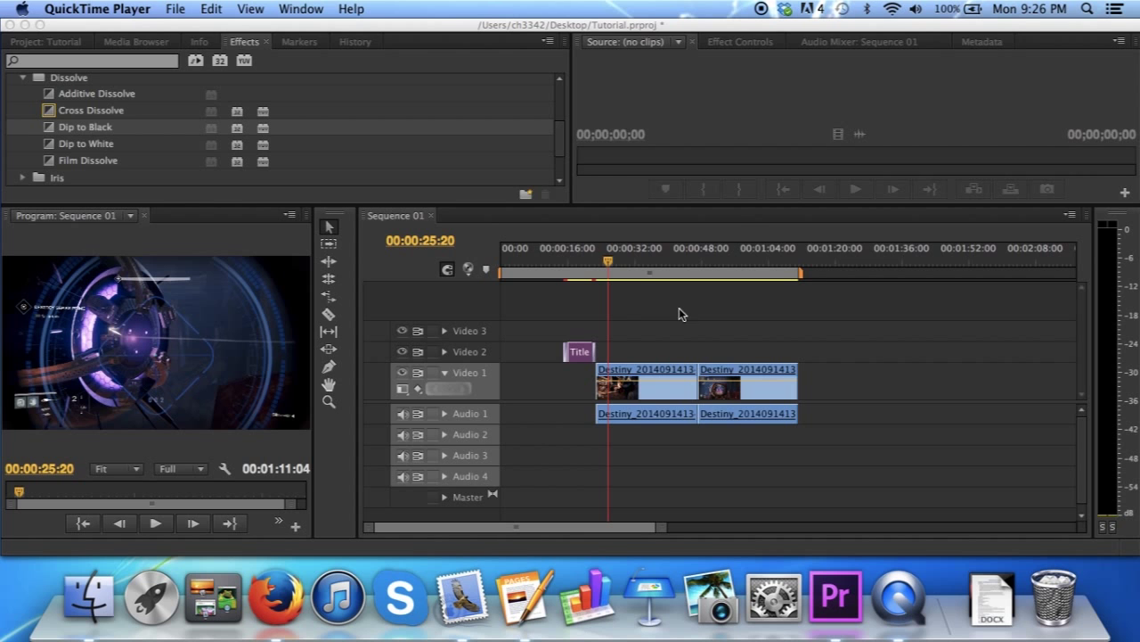
pyautogui.click(710, 312)
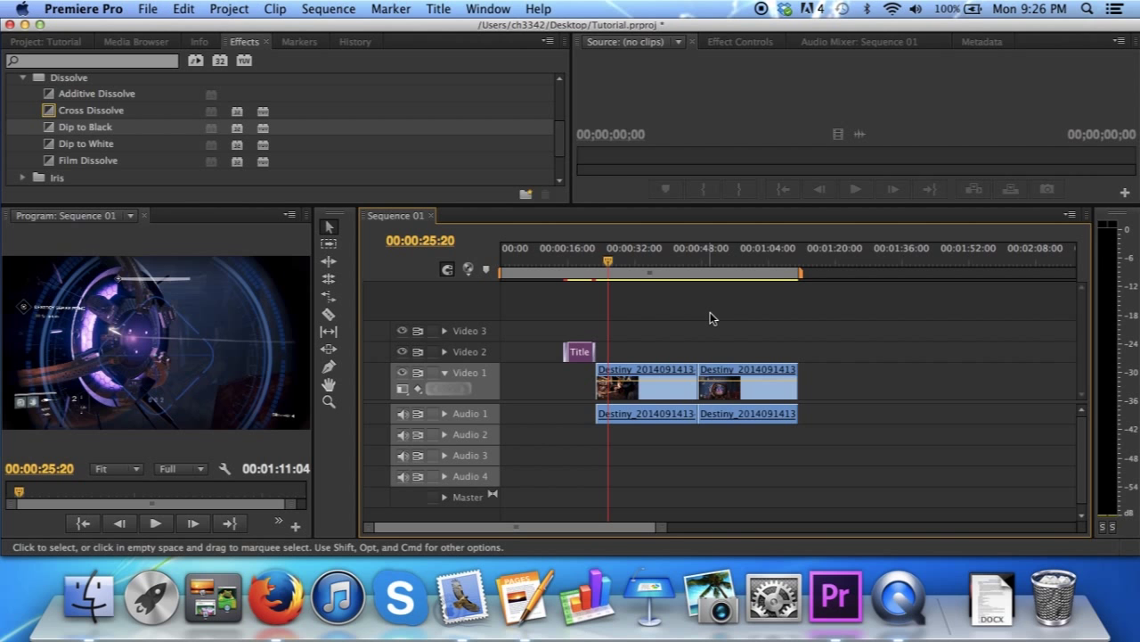
pyautogui.press('space')
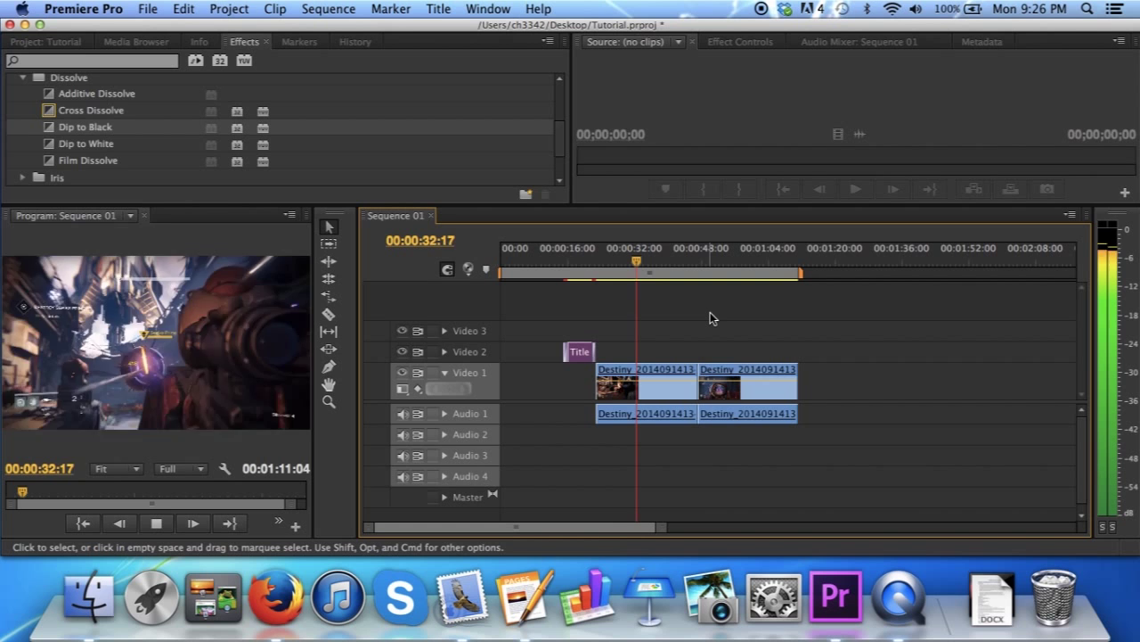
pyautogui.press('space')
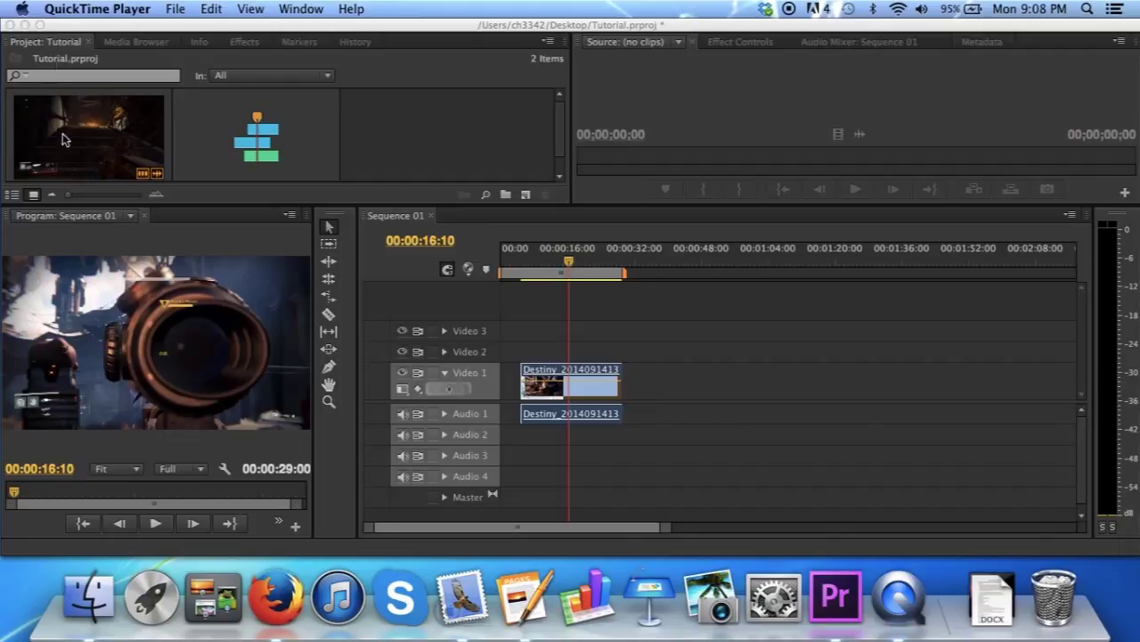
# - Drop the long Destiny recording onto Video 1 after the first clip and scrub through it
pyautogui.click(62, 134)
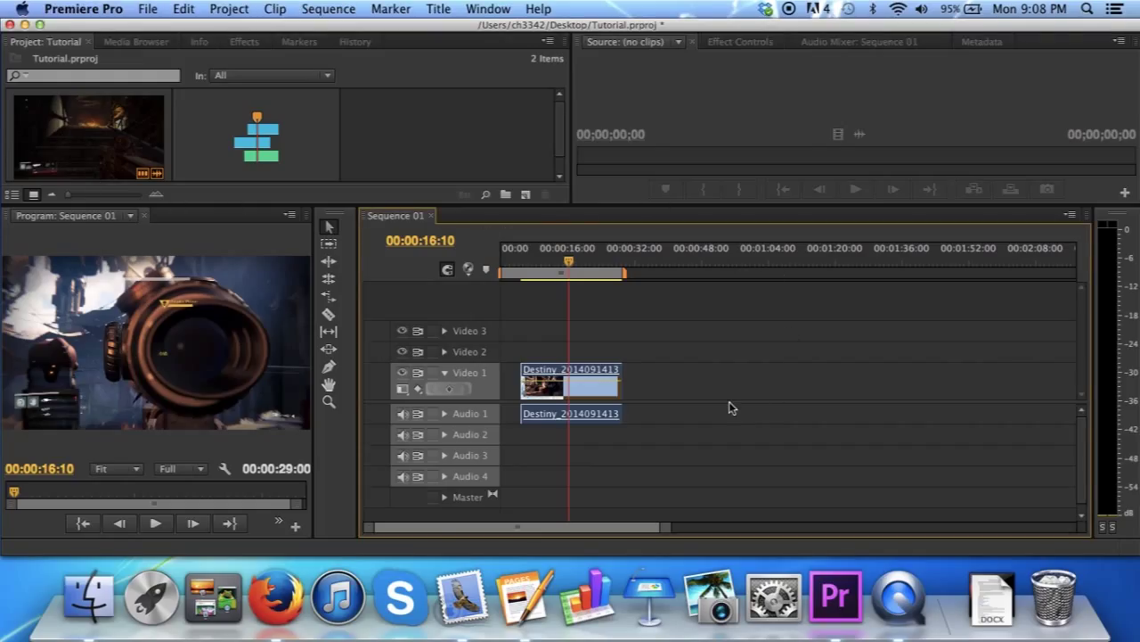
pyautogui.moveTo(89, 133); pyautogui.dragTo(710, 302)
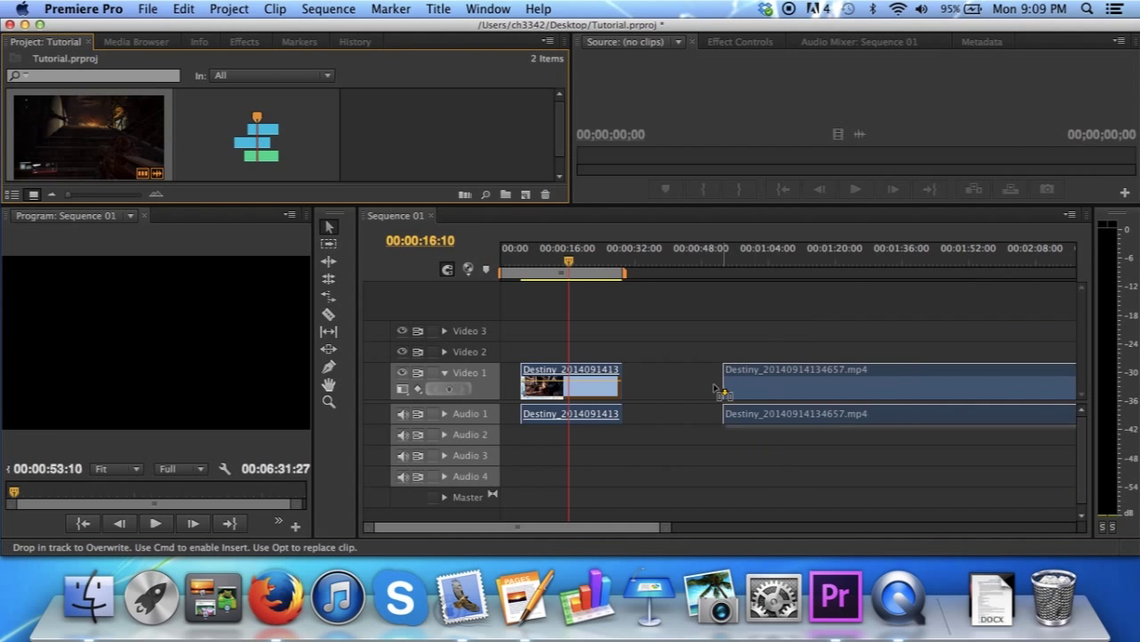
pyautogui.moveTo(717, 388); pyautogui.dragTo(657, 389)
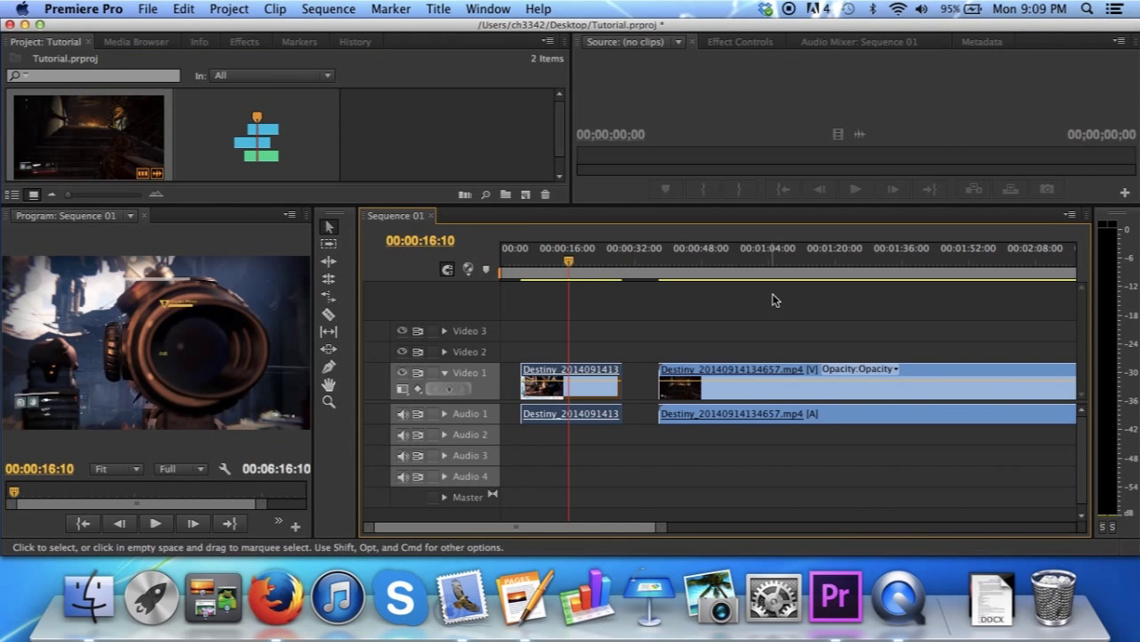
pyautogui.moveTo(569, 262); pyautogui.dragTo(1003, 268)
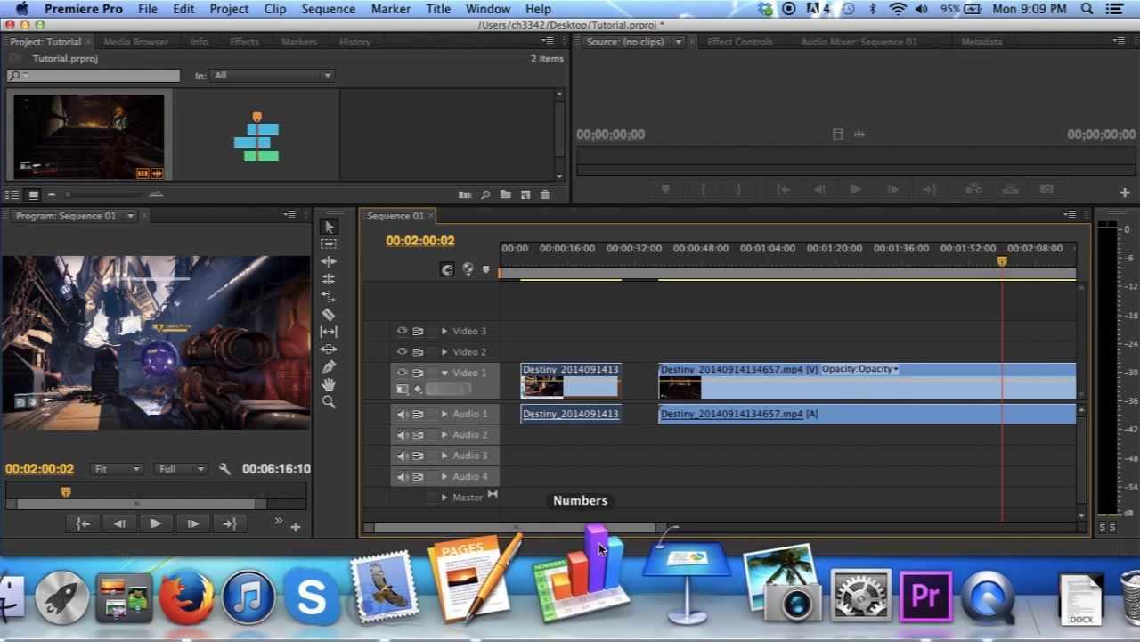
pyautogui.moveTo(618, 523); pyautogui.dragTo(669, 523)
# - Split the long clip with the Razor tool at 00:03:35:02 and 00:03:59:01
pyautogui.click(731, 261)
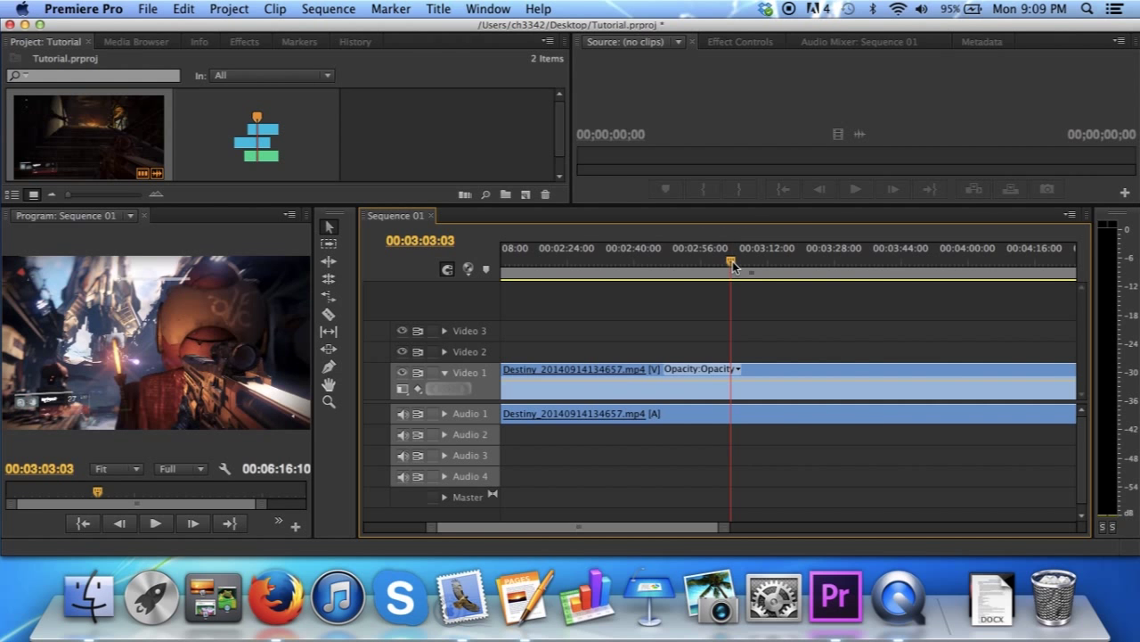
pyautogui.moveTo(730, 261); pyautogui.dragTo(863, 261)
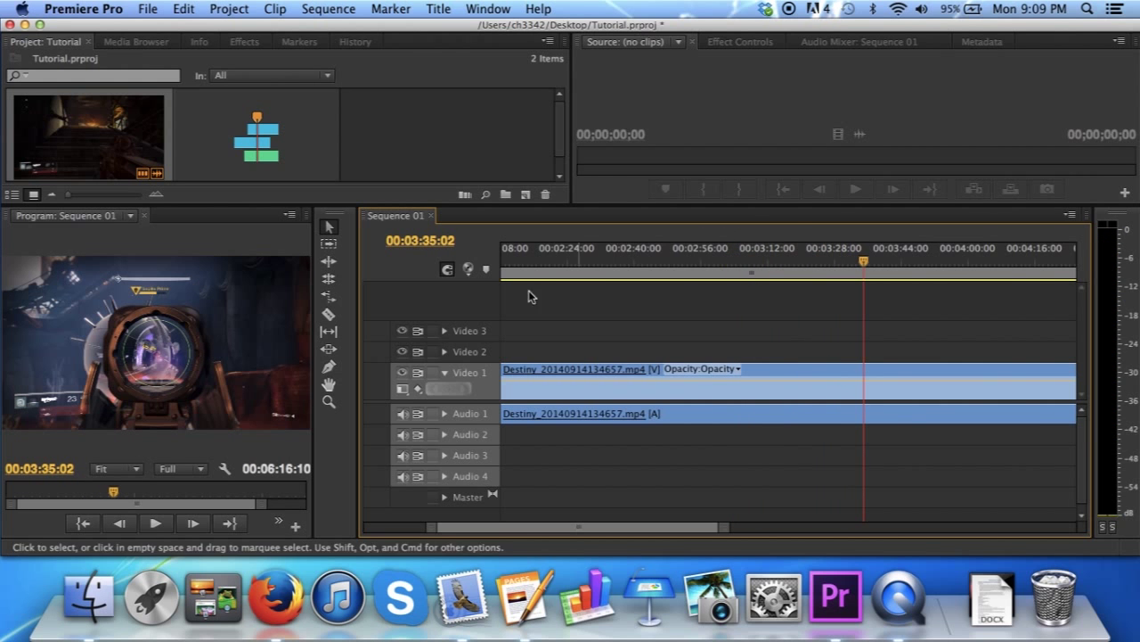
pyautogui.click(330, 313)
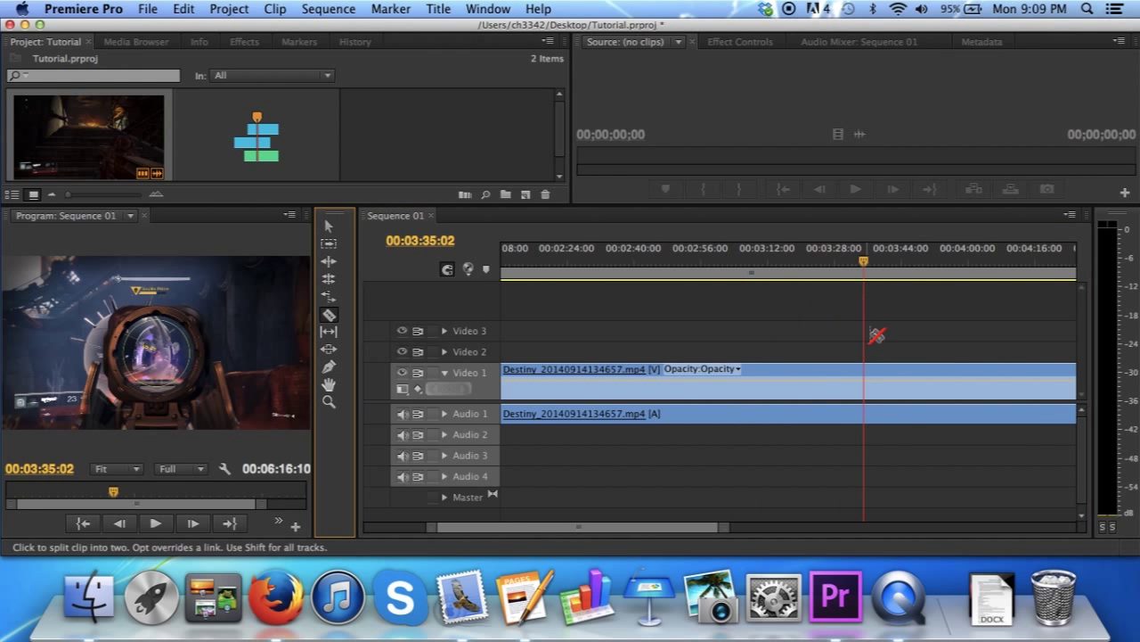
pyautogui.click(870, 385)
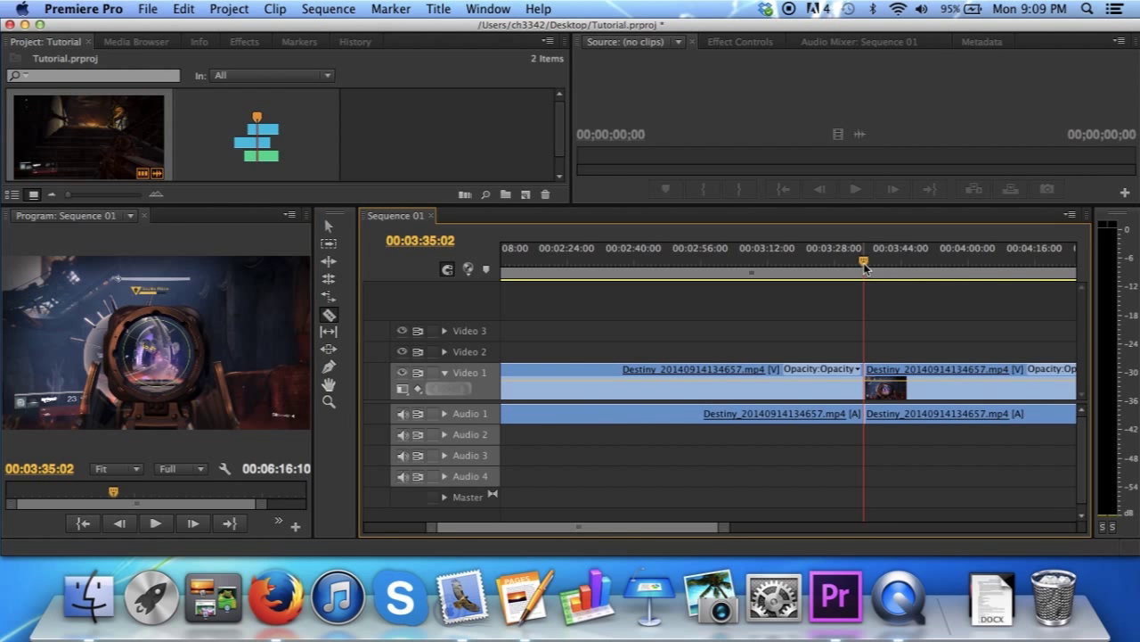
pyautogui.moveTo(863, 261); pyautogui.dragTo(924, 261)
pyautogui.click(965, 261)
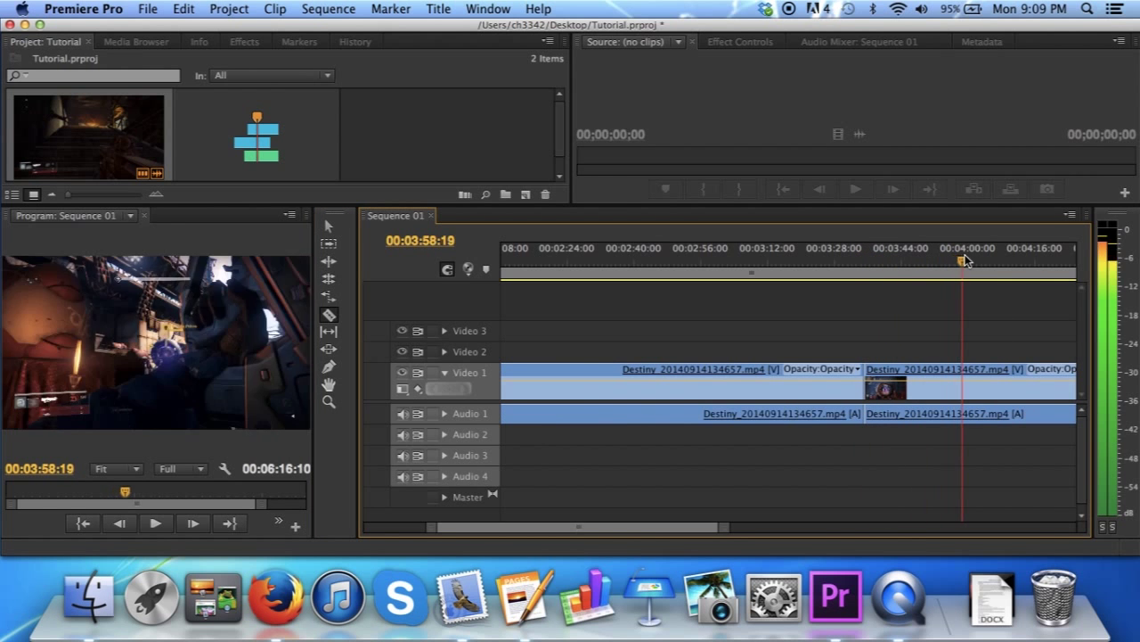
pyautogui.click(968, 386)
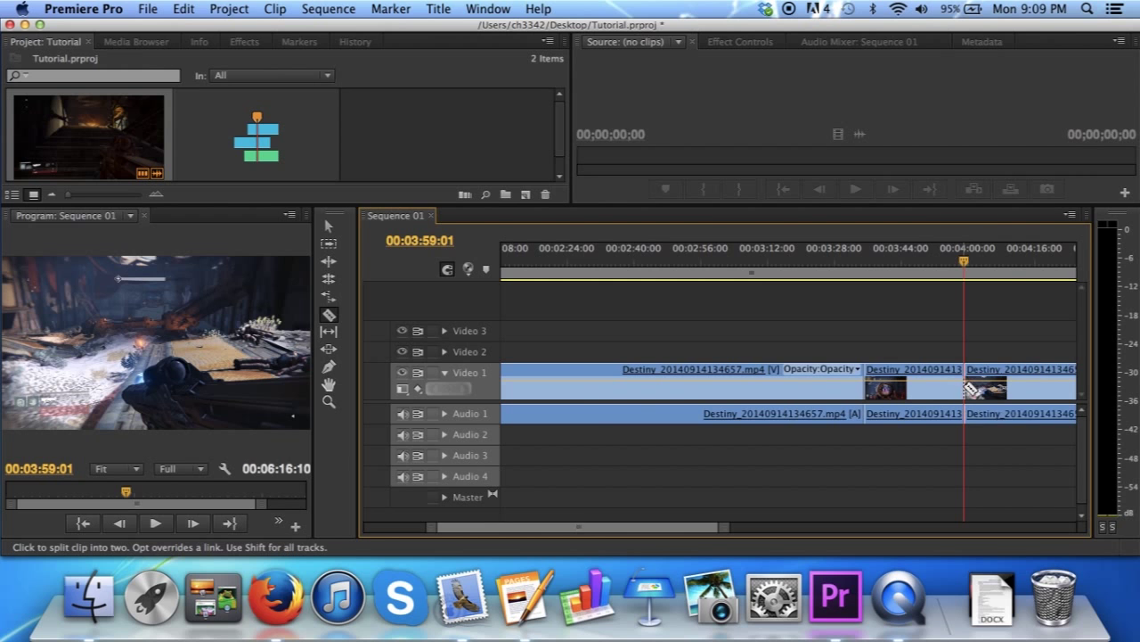
# - Delete the pieces before and after the excerpt, then slide it left beside the first clip
pyautogui.click(329, 226)
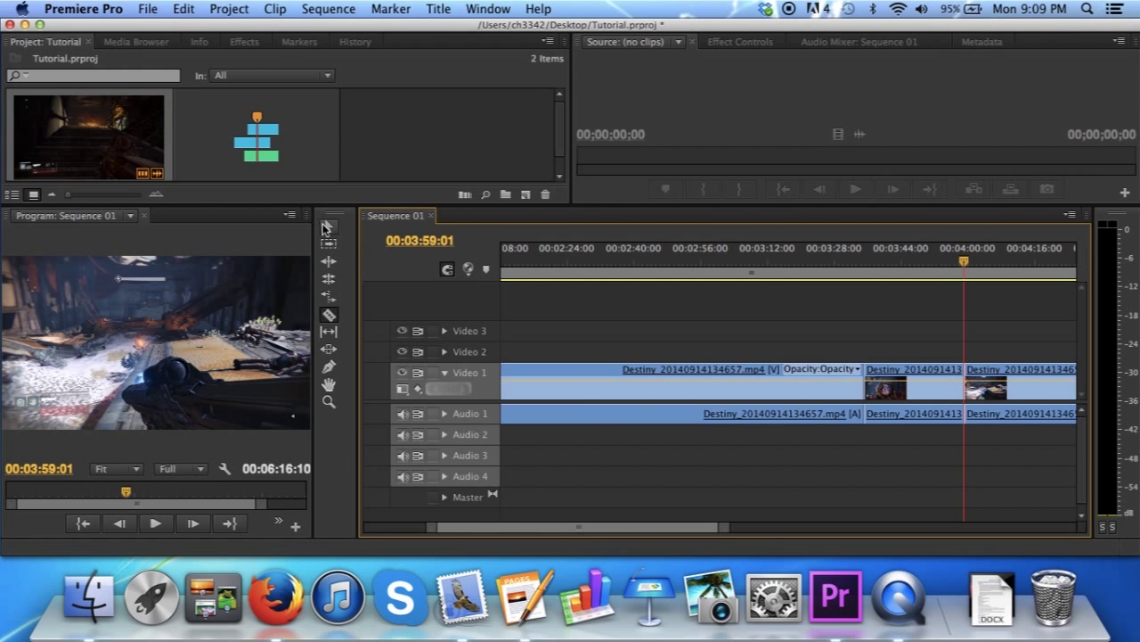
pyautogui.click(777, 386)
pyautogui.press('Delete')
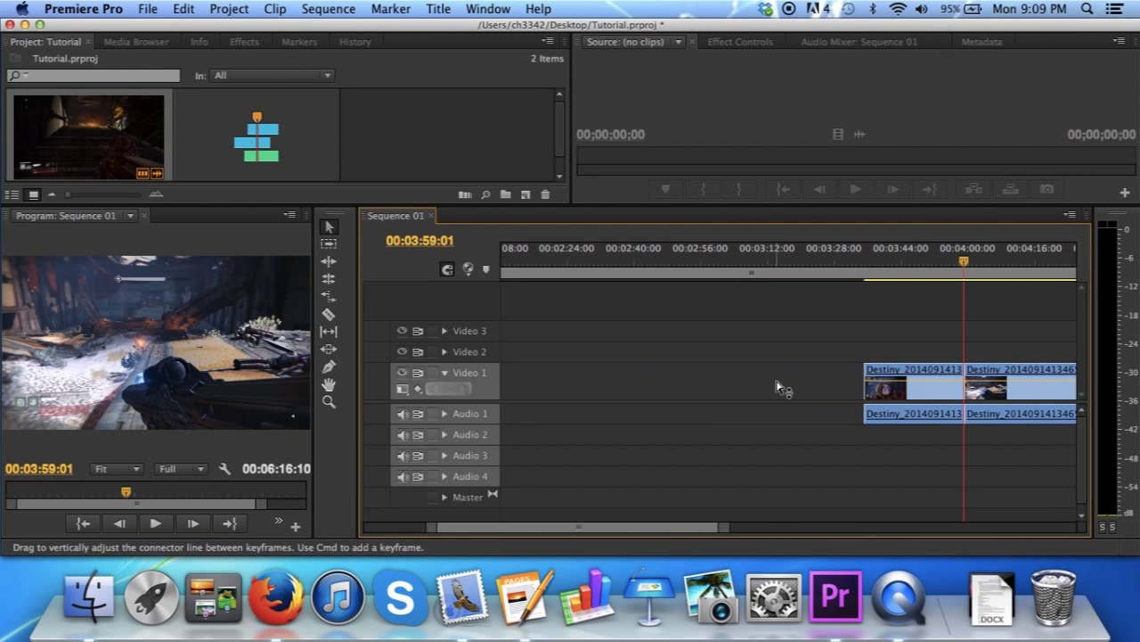
pyautogui.click(1034, 393)
pyautogui.press('Delete')
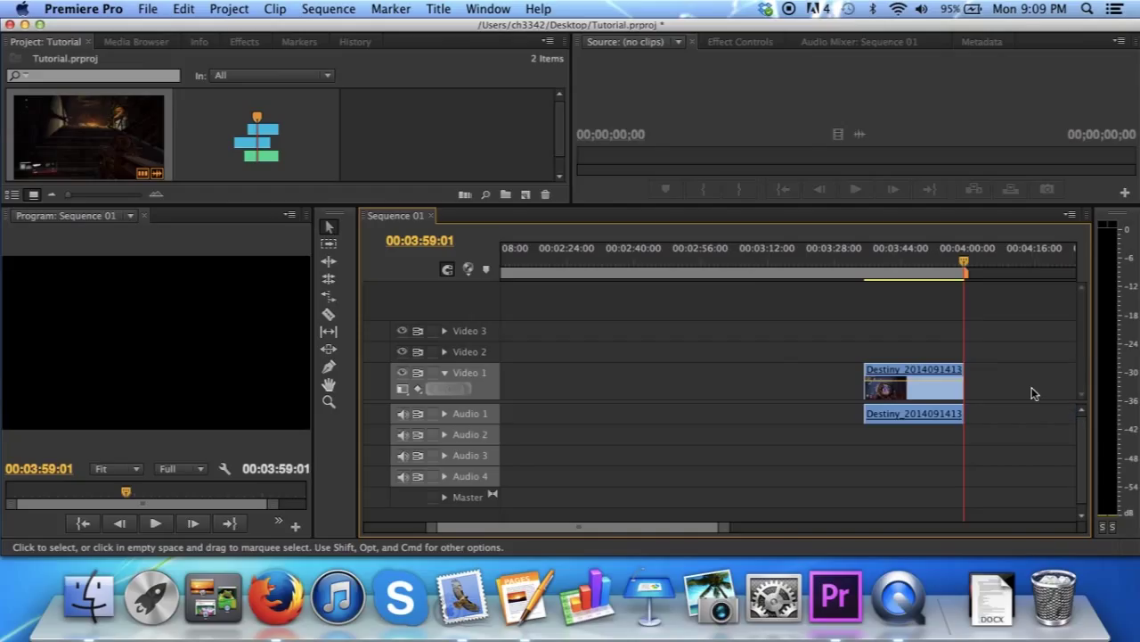
pyautogui.click(934, 390)
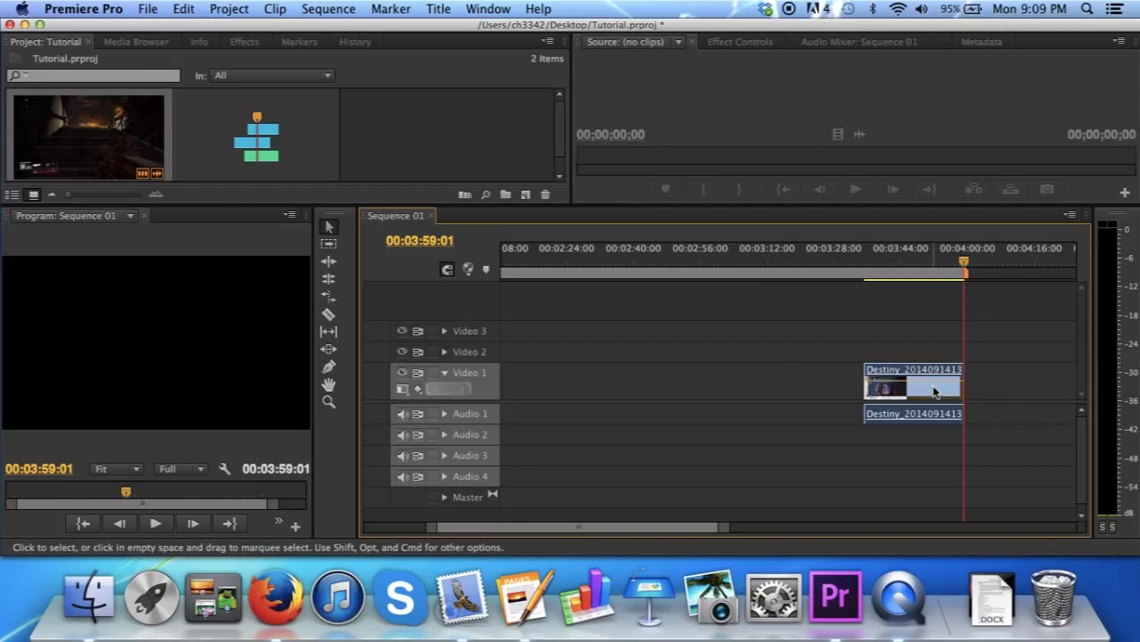
pyautogui.moveTo(933, 391); pyautogui.dragTo(694, 406)
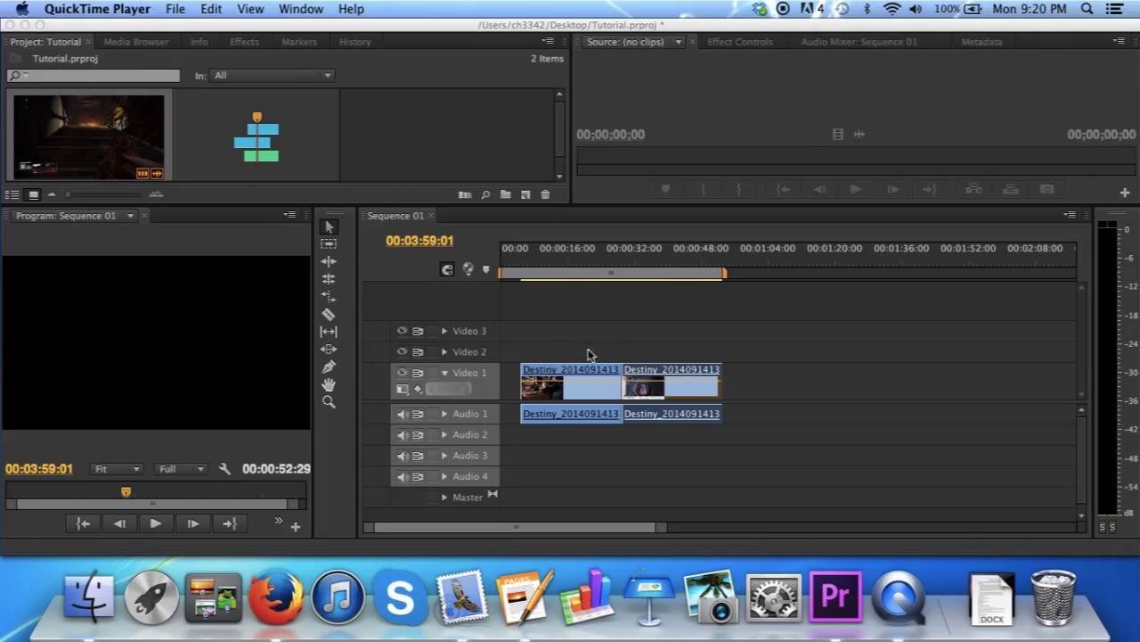
# - Create a Default Still title, keeping the default name Title 01
pyautogui.click(650, 309)
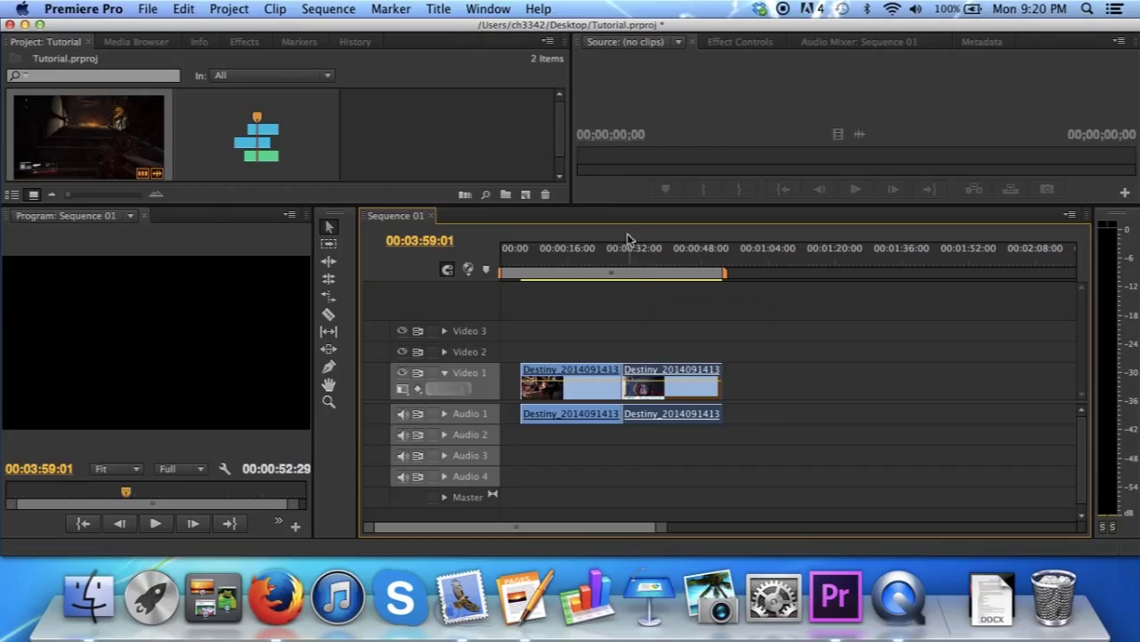
pyautogui.click(441, 9)
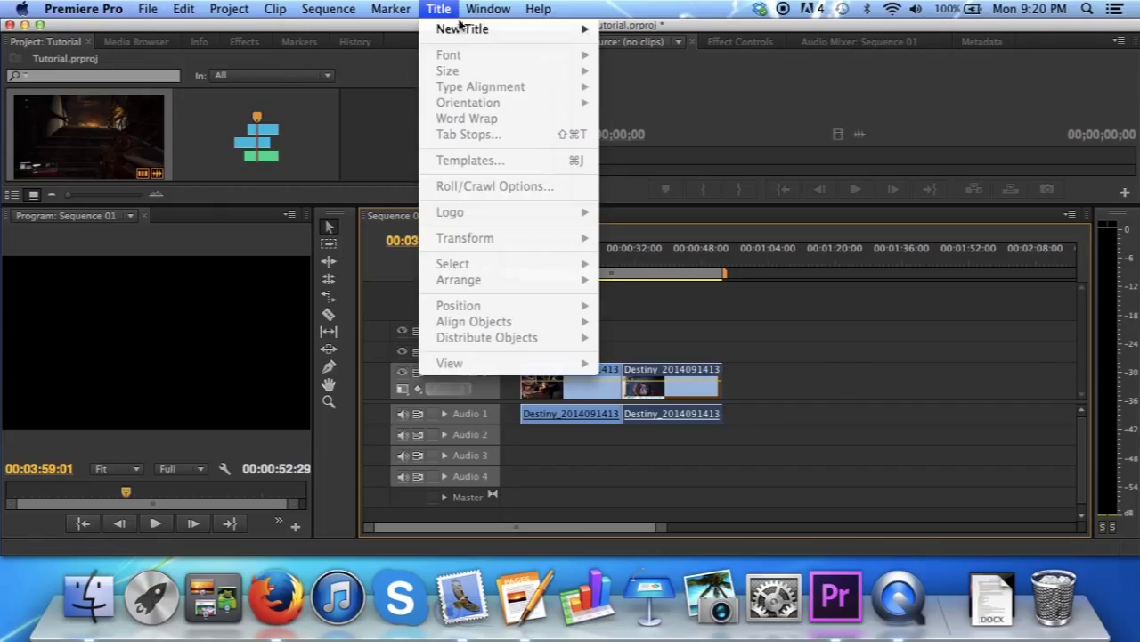
pyautogui.moveTo(466, 31)
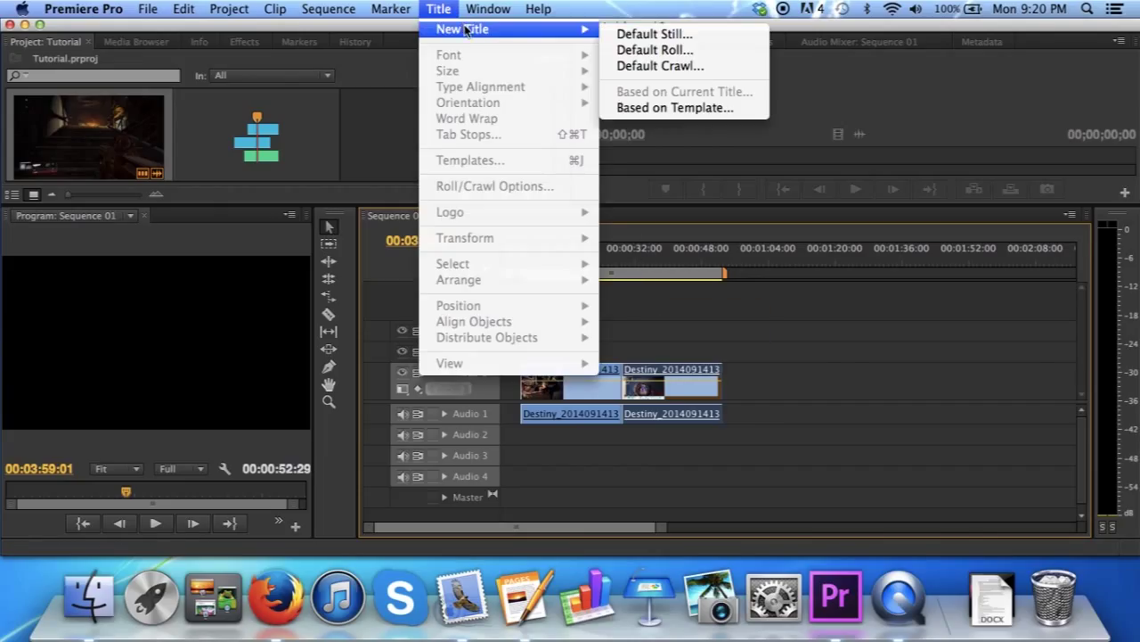
pyautogui.click(656, 35)
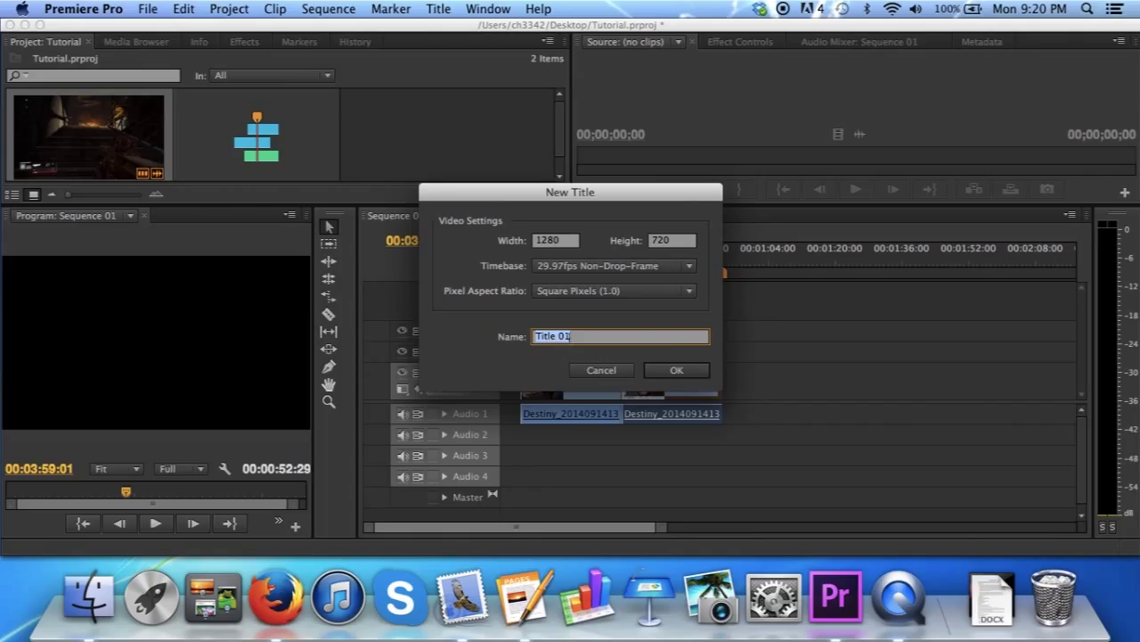
pyautogui.click(677, 371)
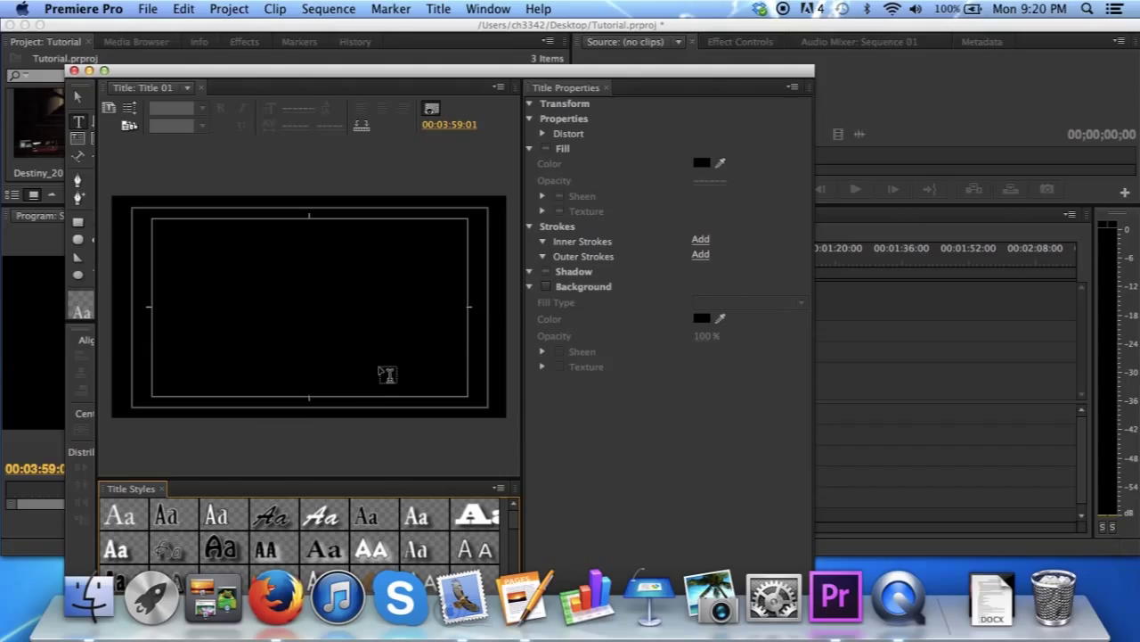
# - Add a text box reading 'This is the Title for my tutorial!!!' and close the Titler
pyautogui.scroll(-1, 461, 540)
pyautogui.scroll(1, 461, 540)
pyautogui.click(176, 239)
pyautogui.moveTo(172, 236); pyautogui.dragTo(450, 370)
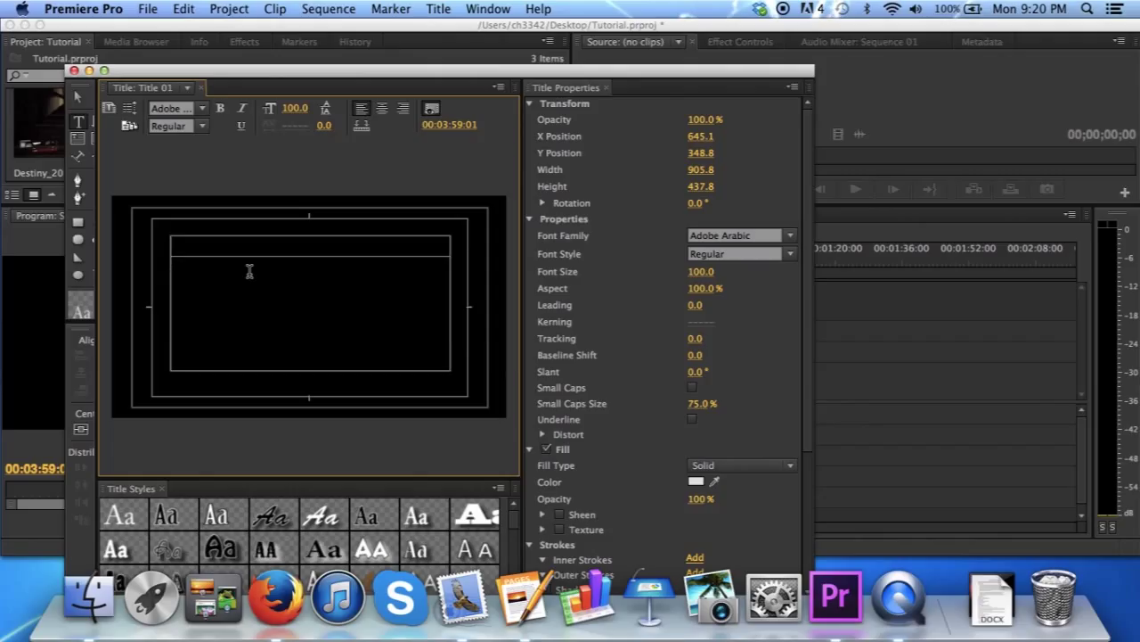
pyautogui.write('THe')
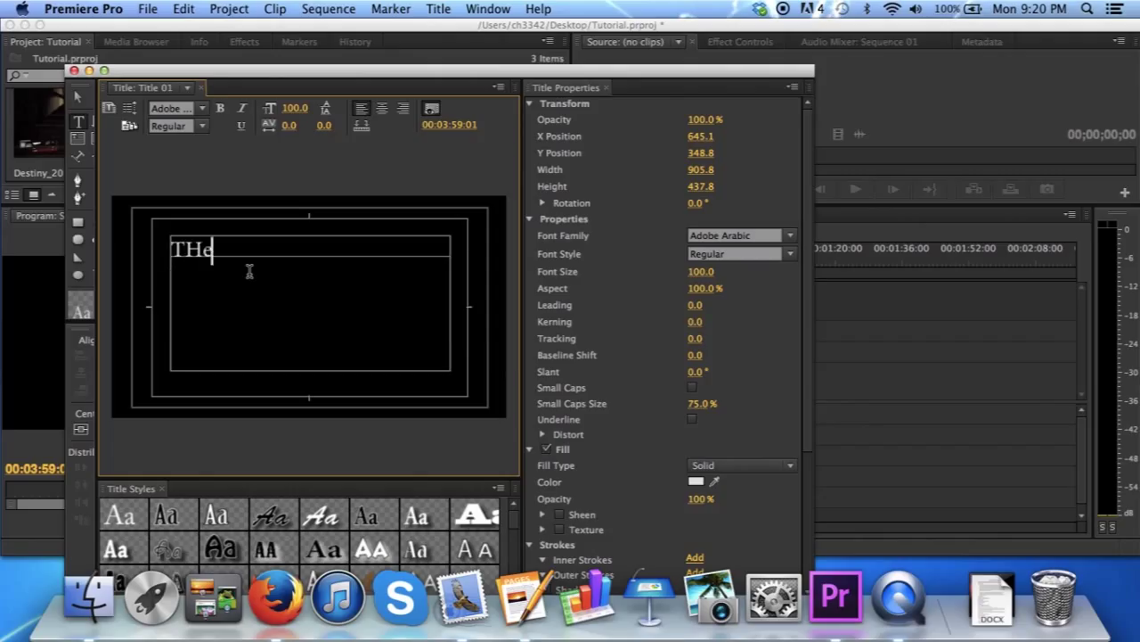
pyautogui.press('BackSpace')
pyautogui.press('BackSpace')
pyautogui.write('his is the Title')
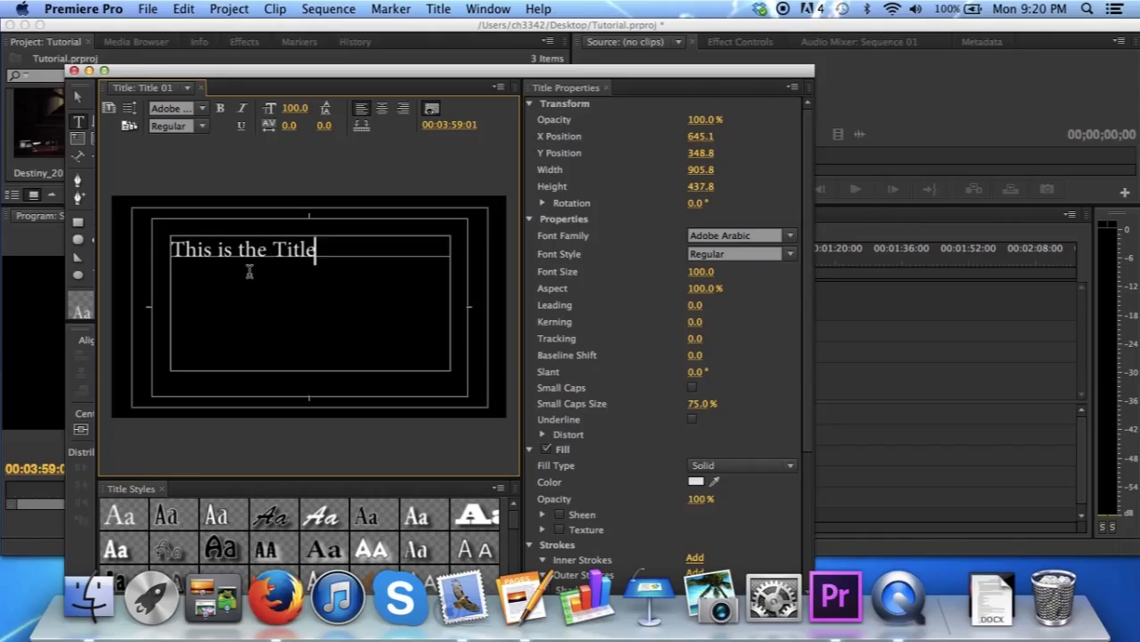
pyautogui.write(' for my tutorial')
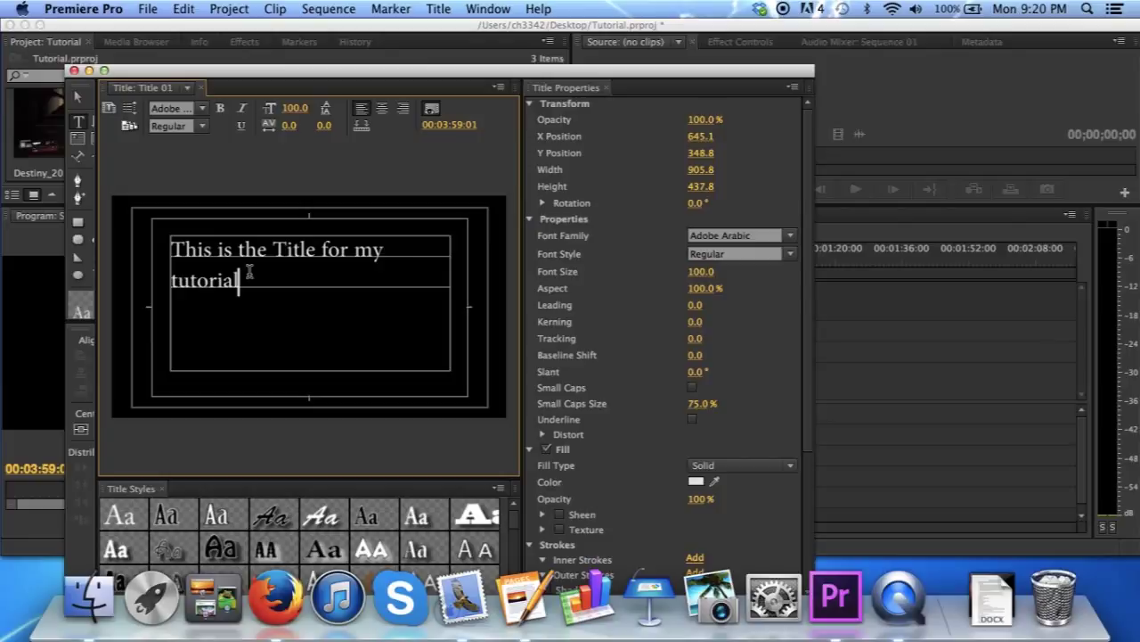
pyautogui.write('!!!')
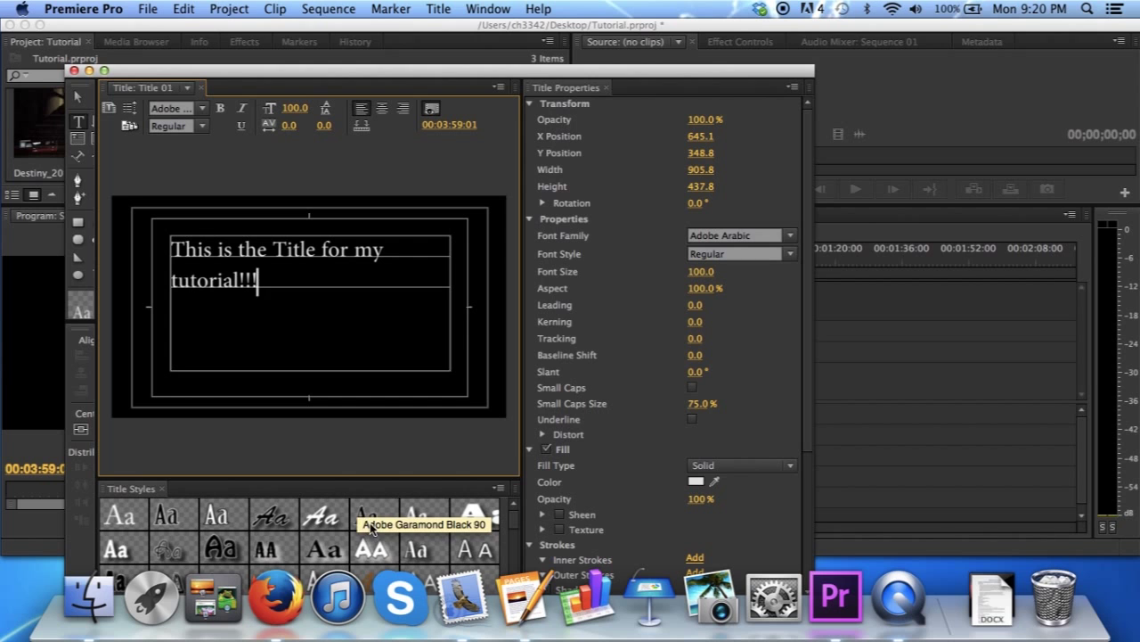
pyautogui.scroll(-5, 438, 533)
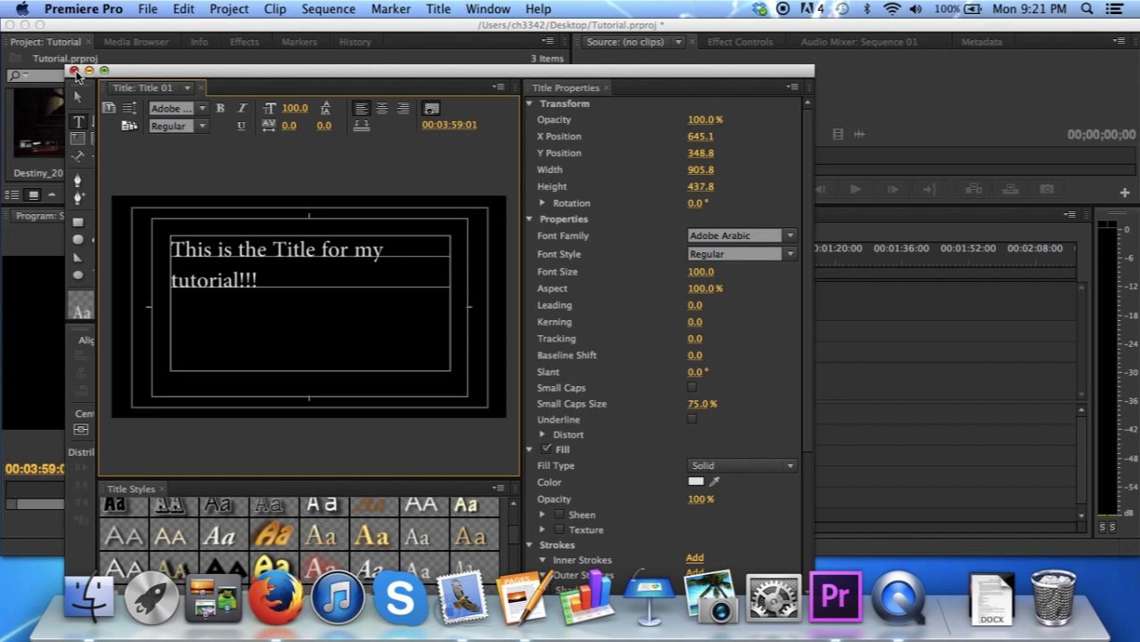
pyautogui.click(74, 70)
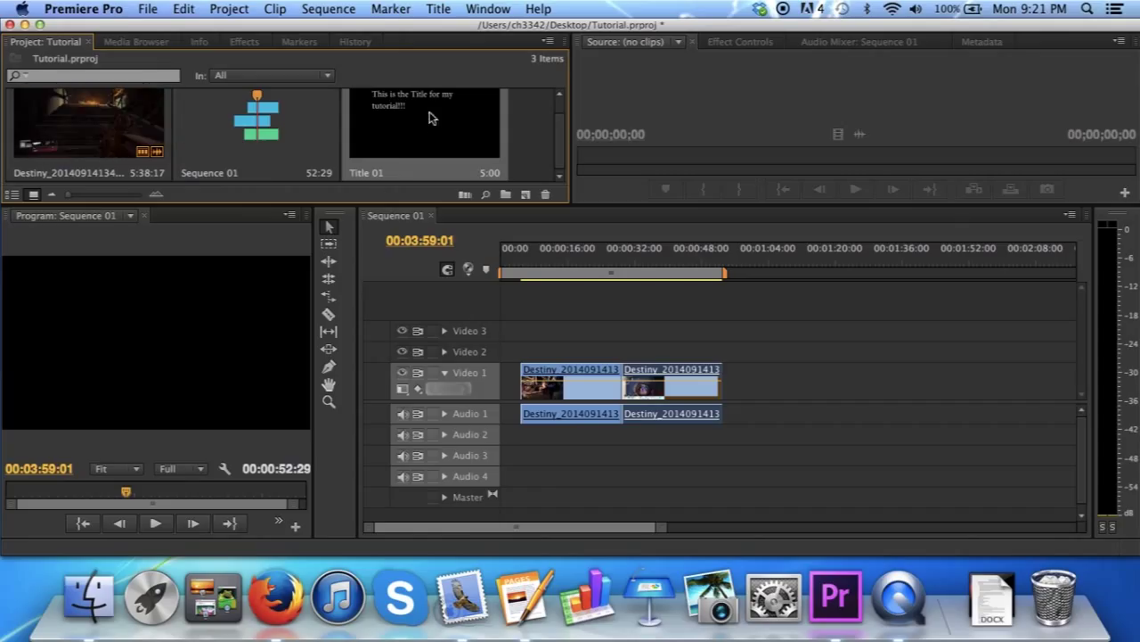
# - Select both Destiny clips and drag them right so they start at 00:00:22:29
pyautogui.scroll(1, 417, 133)
pyautogui.scroll(-1, 416, 138)
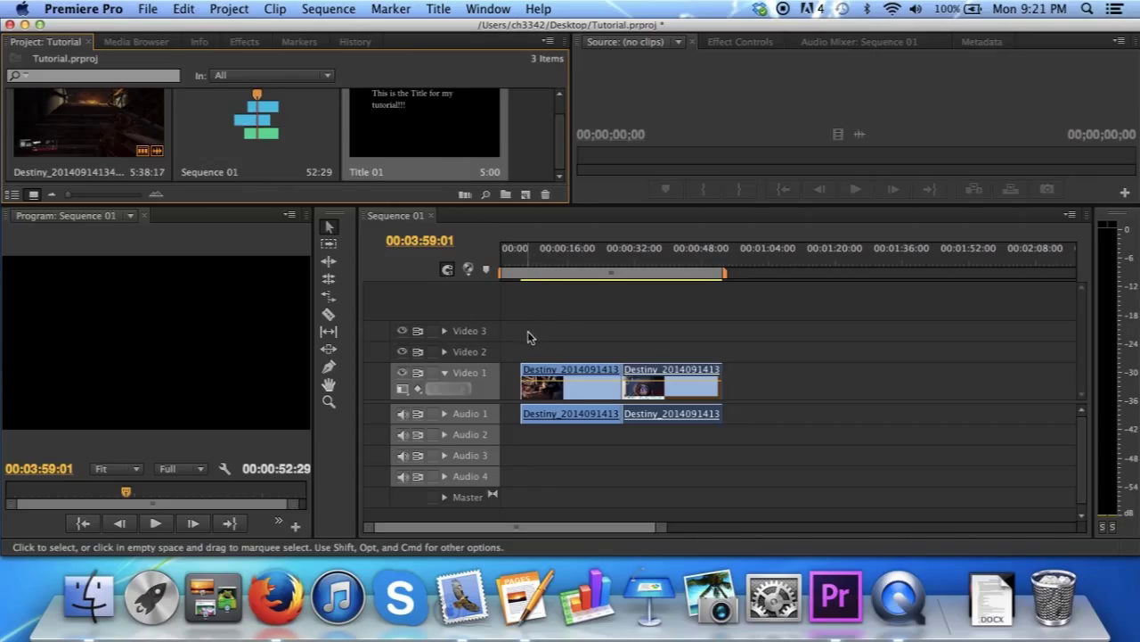
pyautogui.moveTo(518, 328); pyautogui.dragTo(746, 461)
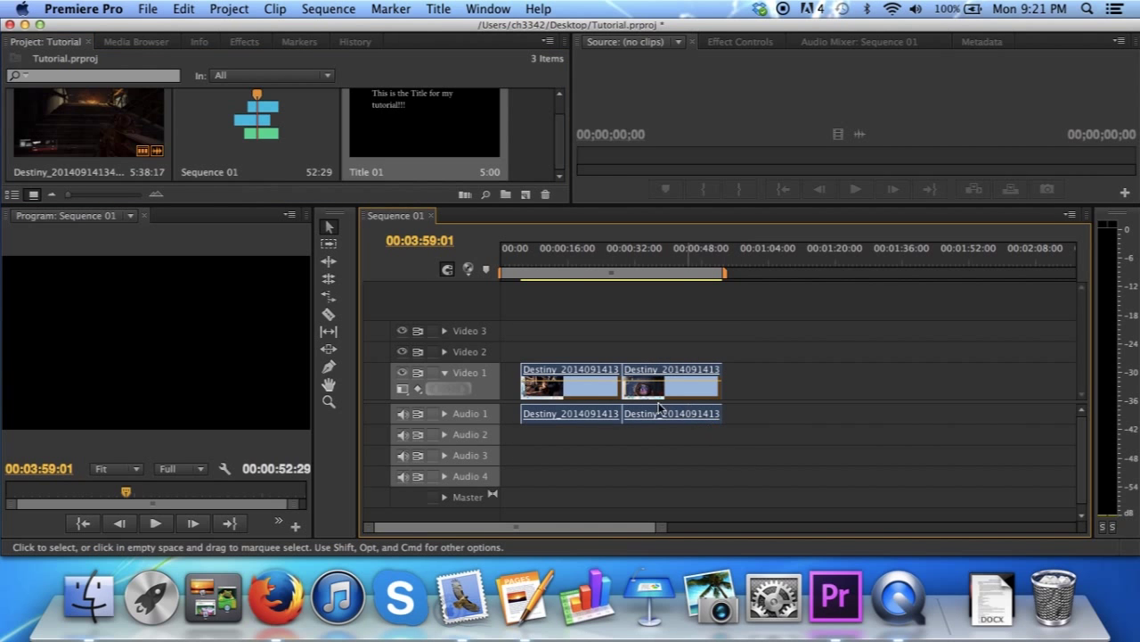
pyautogui.moveTo(594, 399); pyautogui.dragTo(667, 393)
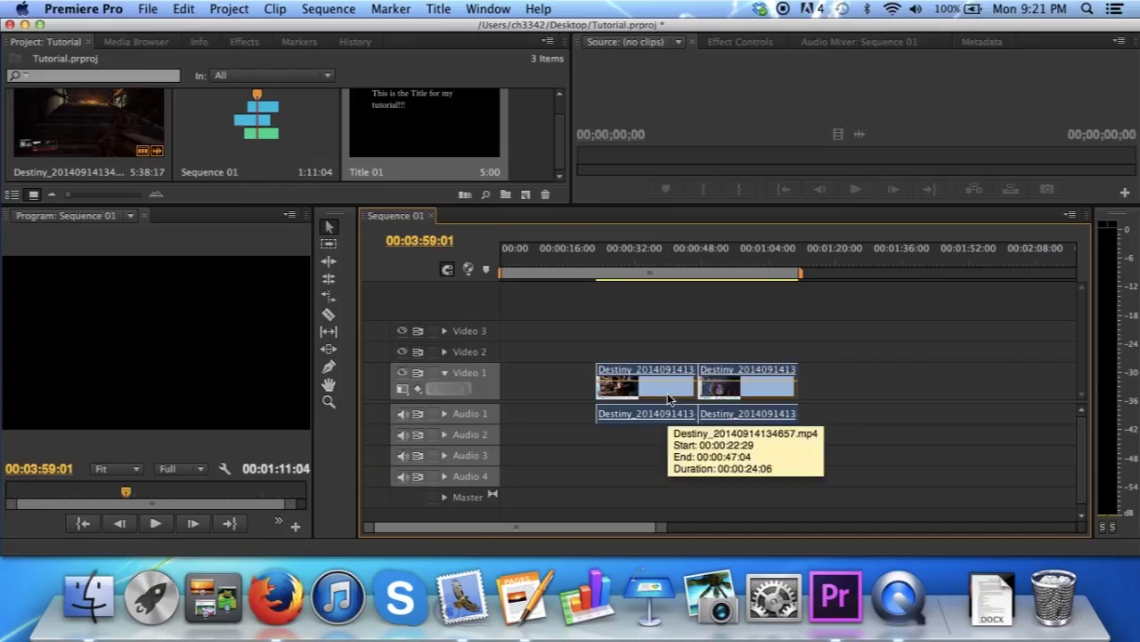
pyautogui.scroll(1, 424, 125)
pyautogui.scroll(-1, 422, 126)
pyautogui.click(422, 115)
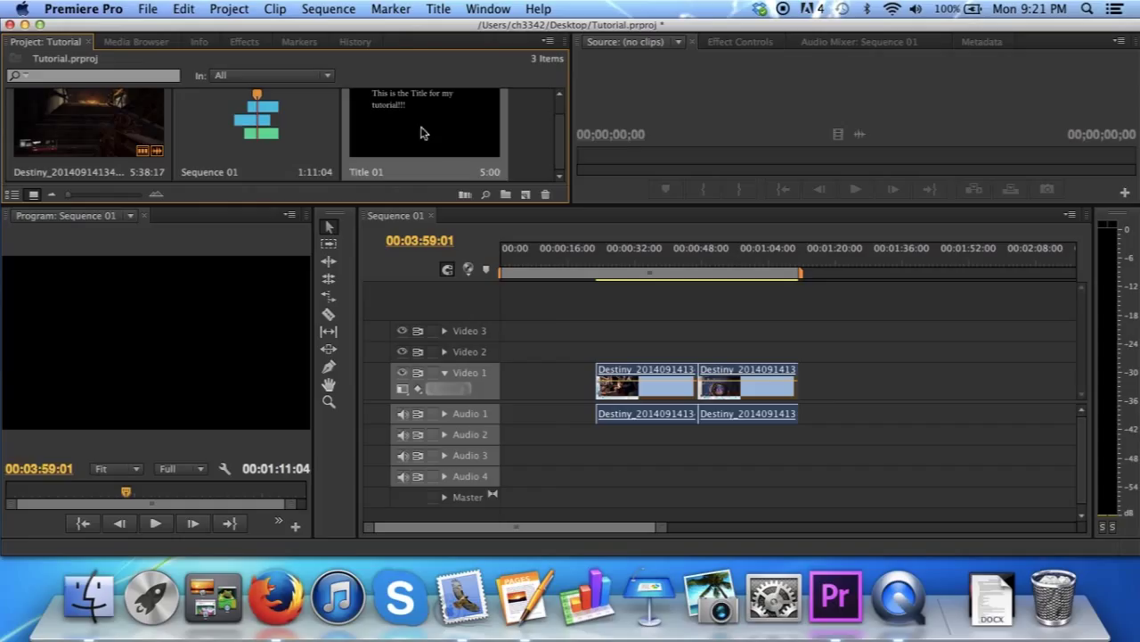
# - Place Title 01 on Video 2 from 00:00:17:29 to 00:00:22:28 and preview it
pyautogui.moveTo(510, 272); pyautogui.dragTo(587, 355)
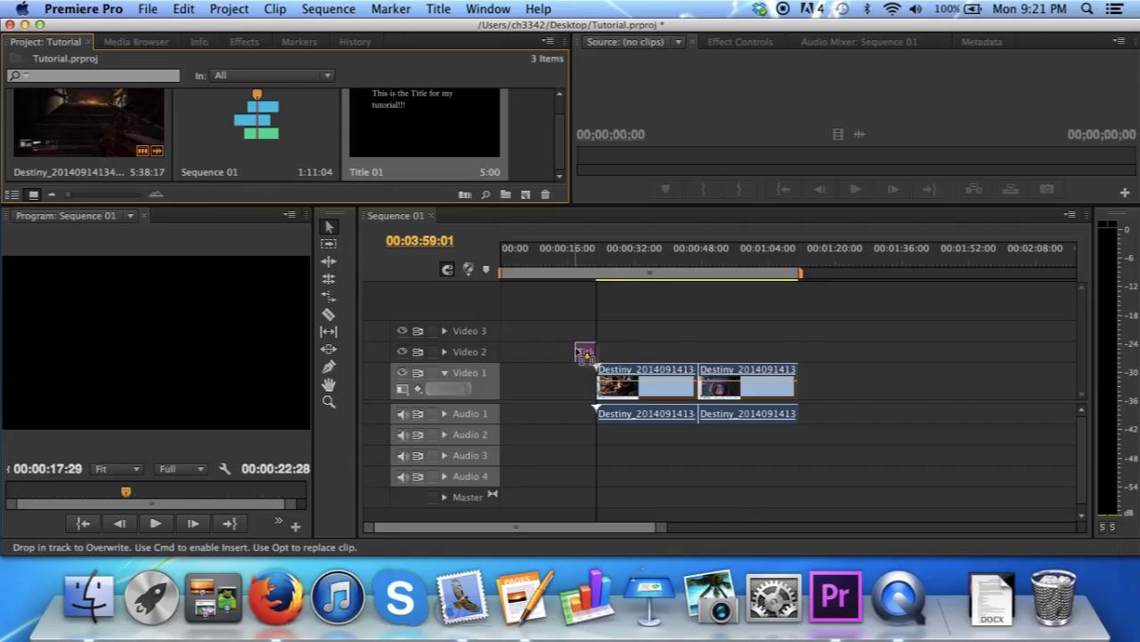
pyautogui.moveTo(586, 354); pyautogui.dragTo(579, 352)
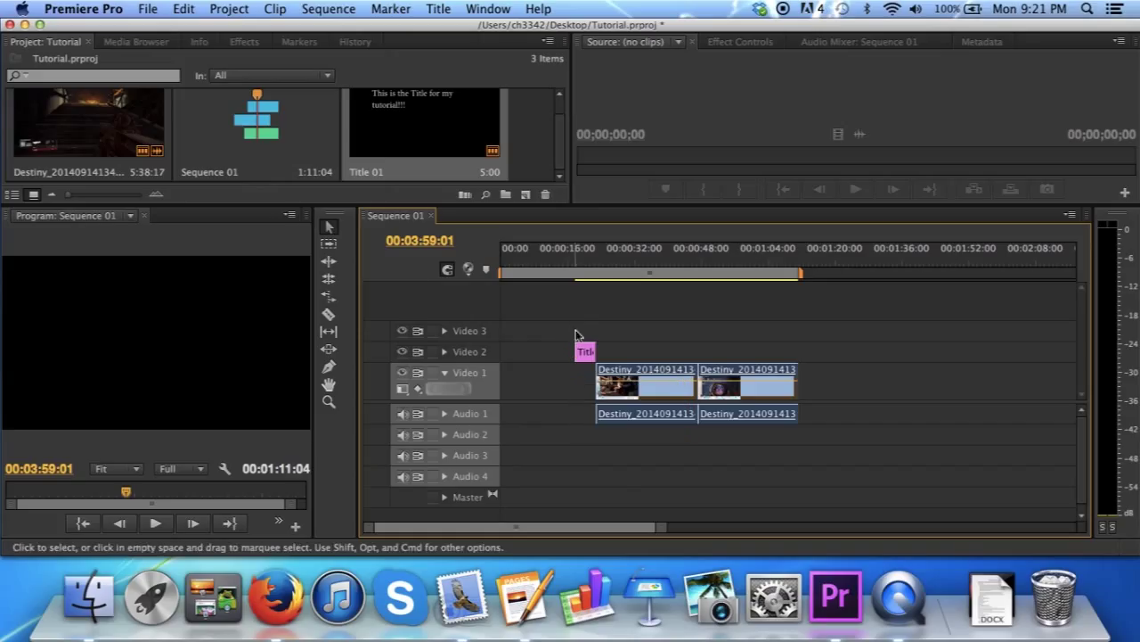
pyautogui.click(567, 258)
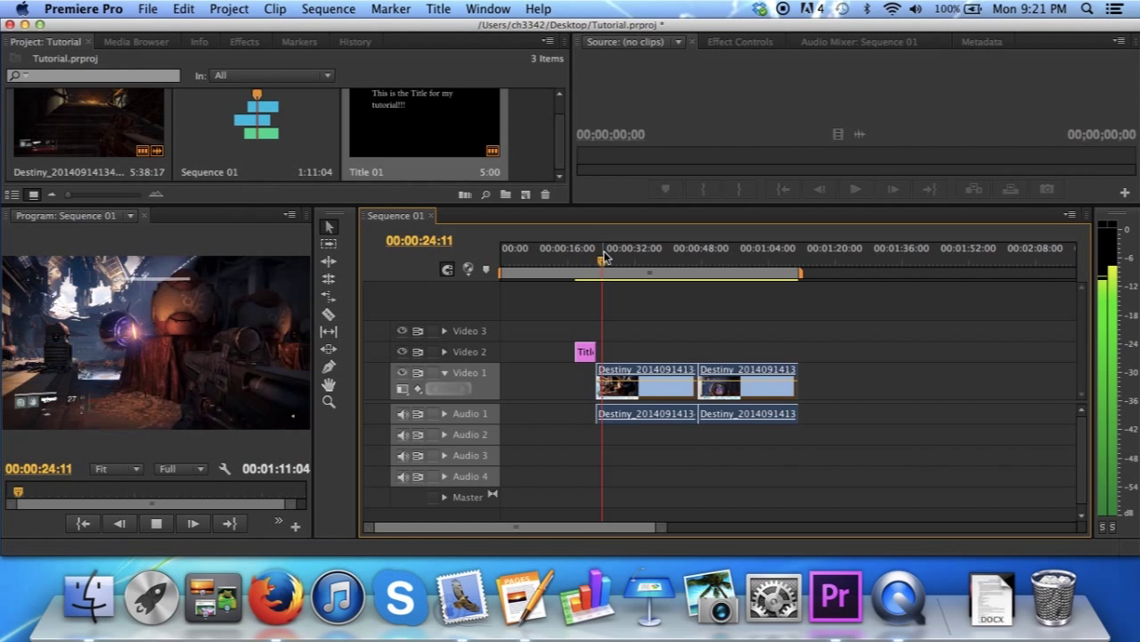
pyautogui.press('space')
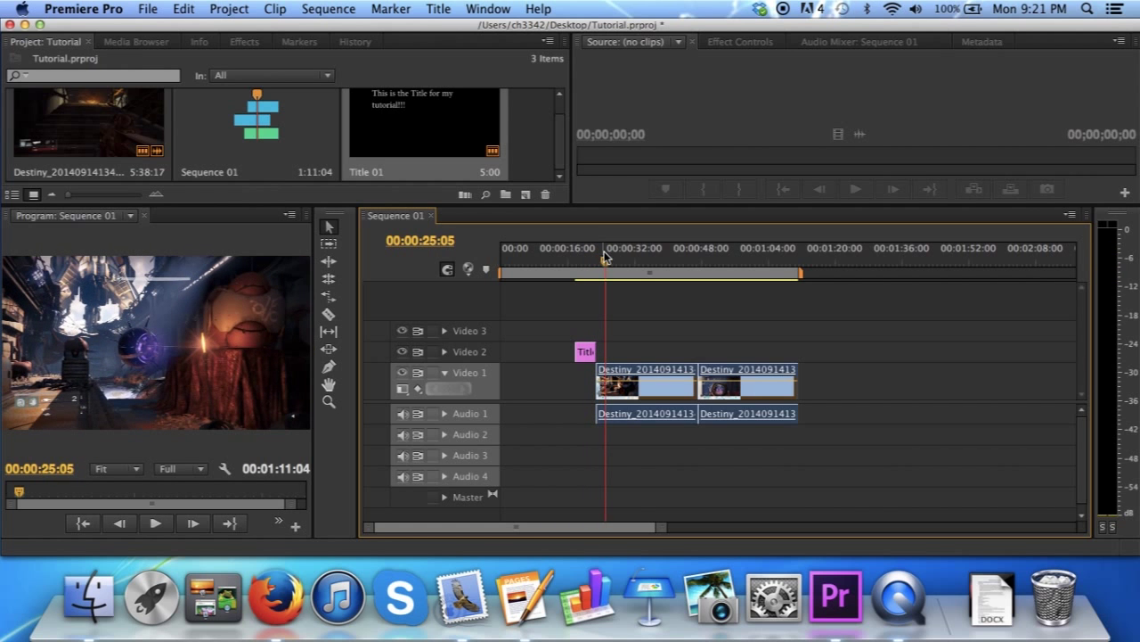
pyautogui.click(786, 8)
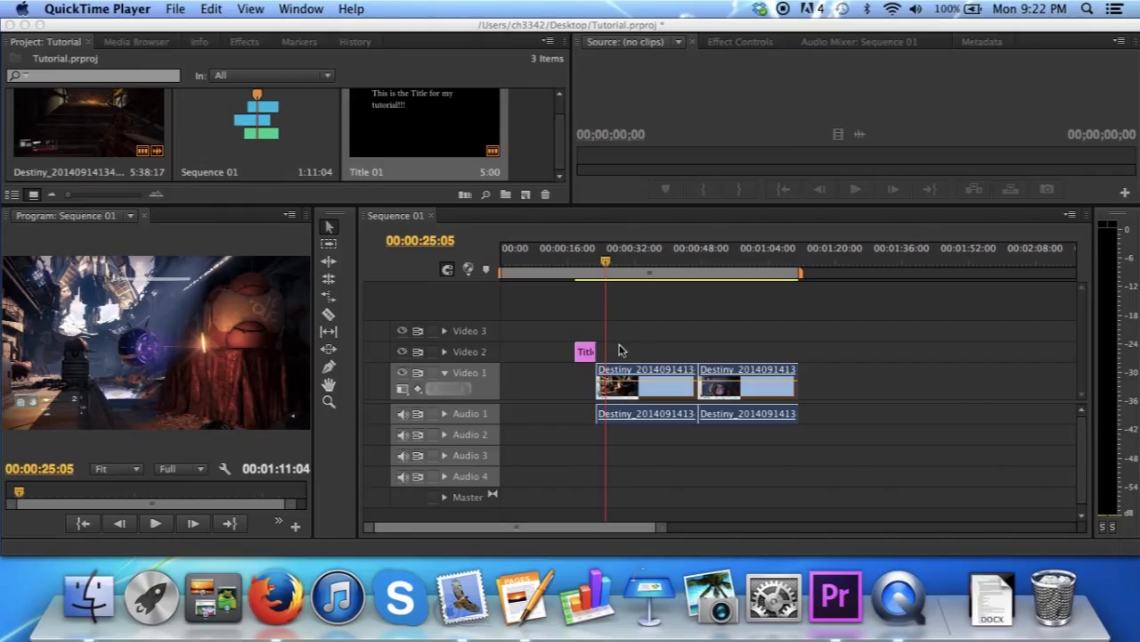
pyautogui.click(585, 355)
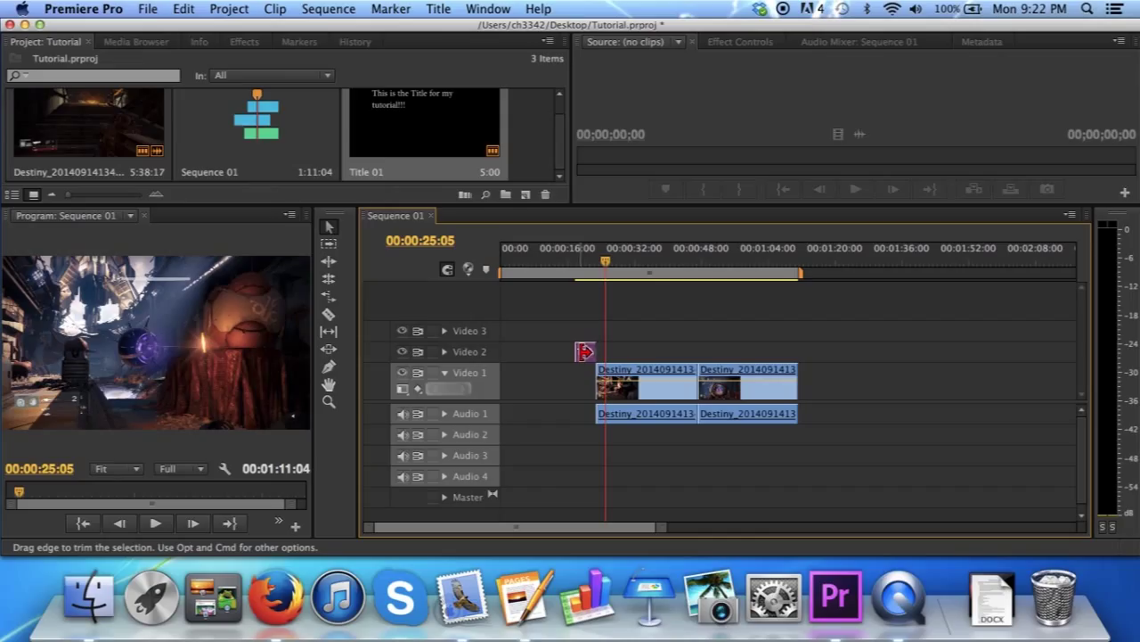
# - Trim the title clip's start about 3 seconds earlier and preview it into the gameplay
pyautogui.moveTo(567, 353); pyautogui.dragTo(559, 354)
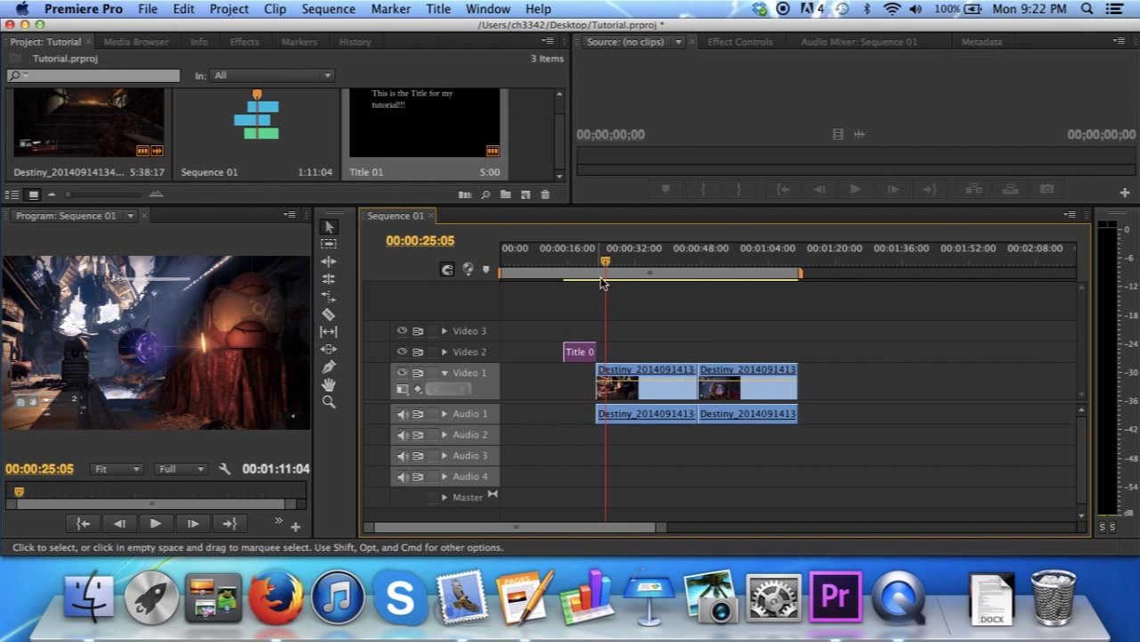
pyautogui.moveTo(607, 266); pyautogui.dragTo(592, 270)
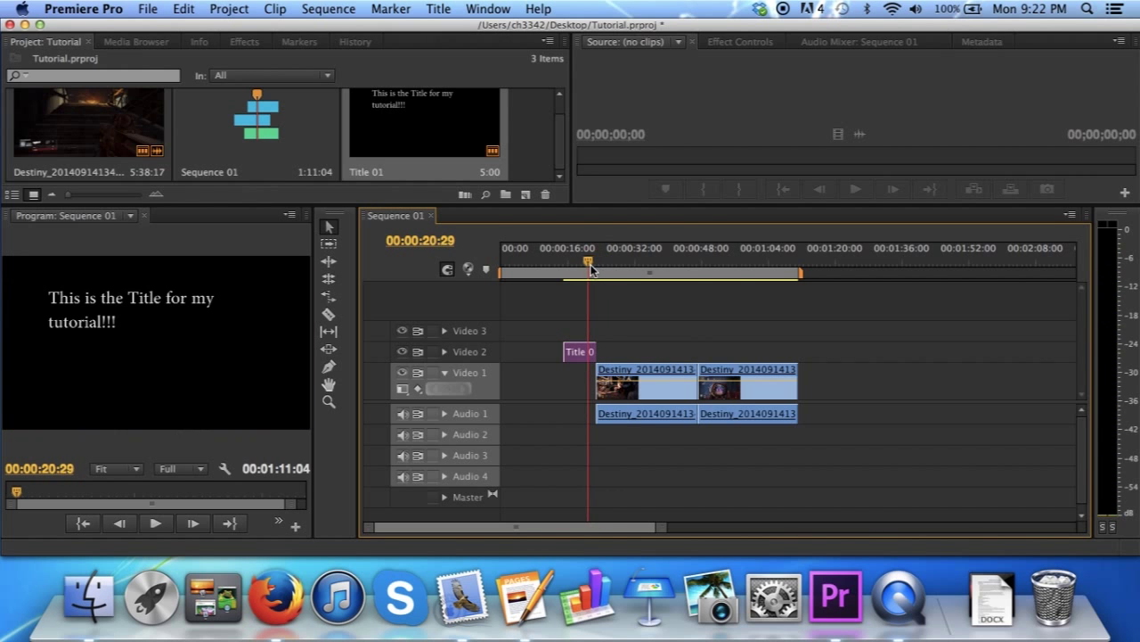
pyautogui.press('space')
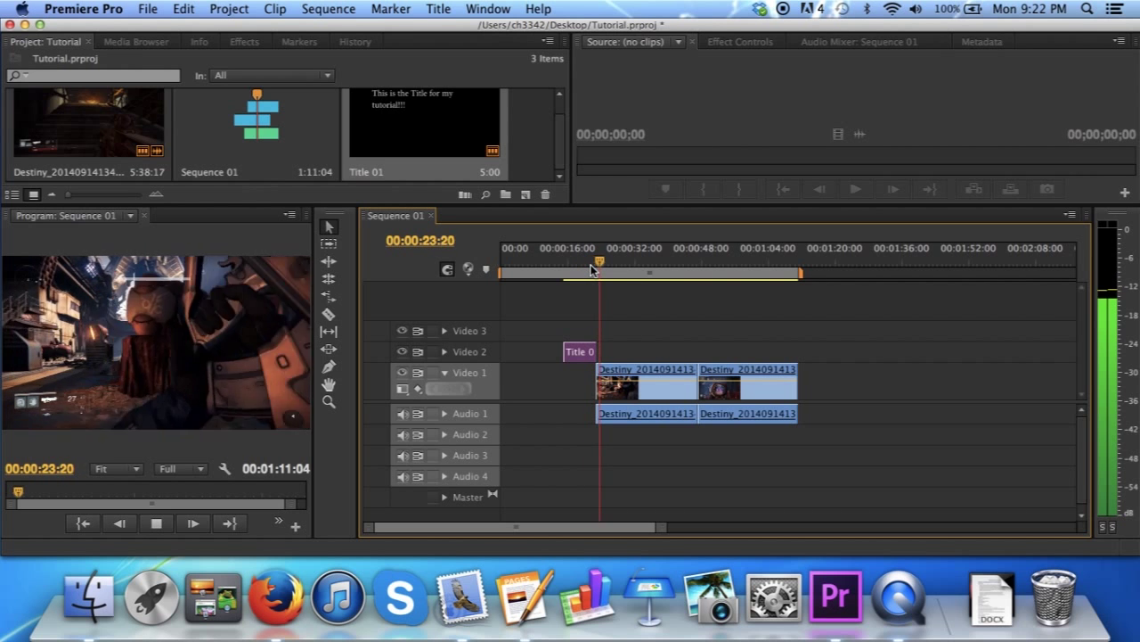
pyautogui.press('space')
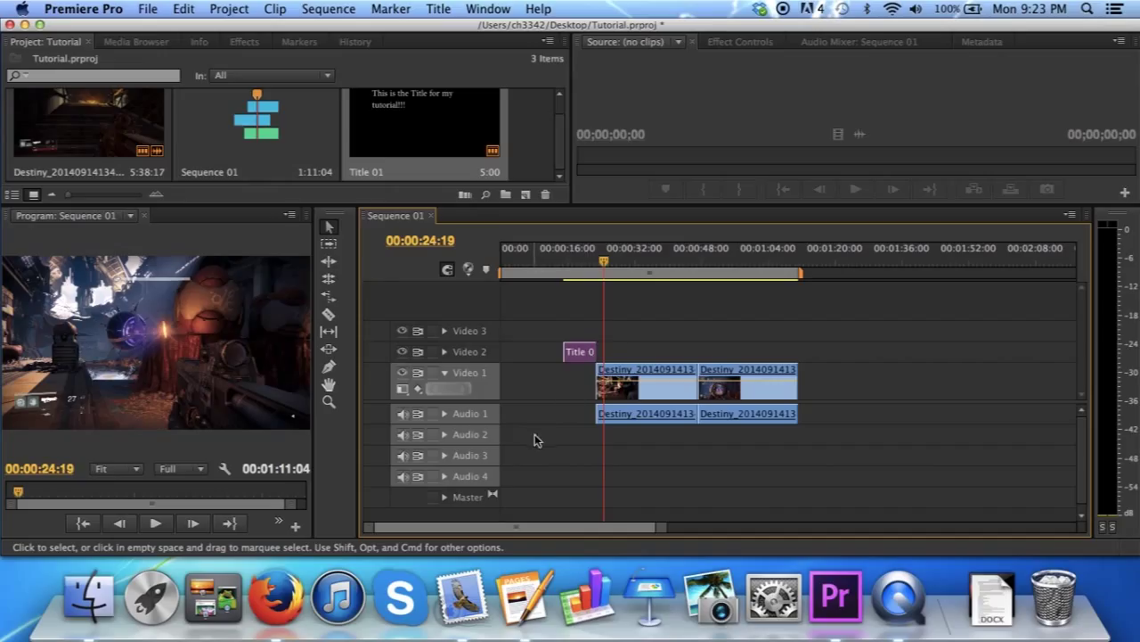
# - Expand Effects > Video Transitions > Dissolve to list Cross Dissolve, Dip to Black and Film Dissolve
pyautogui.click(244, 42)
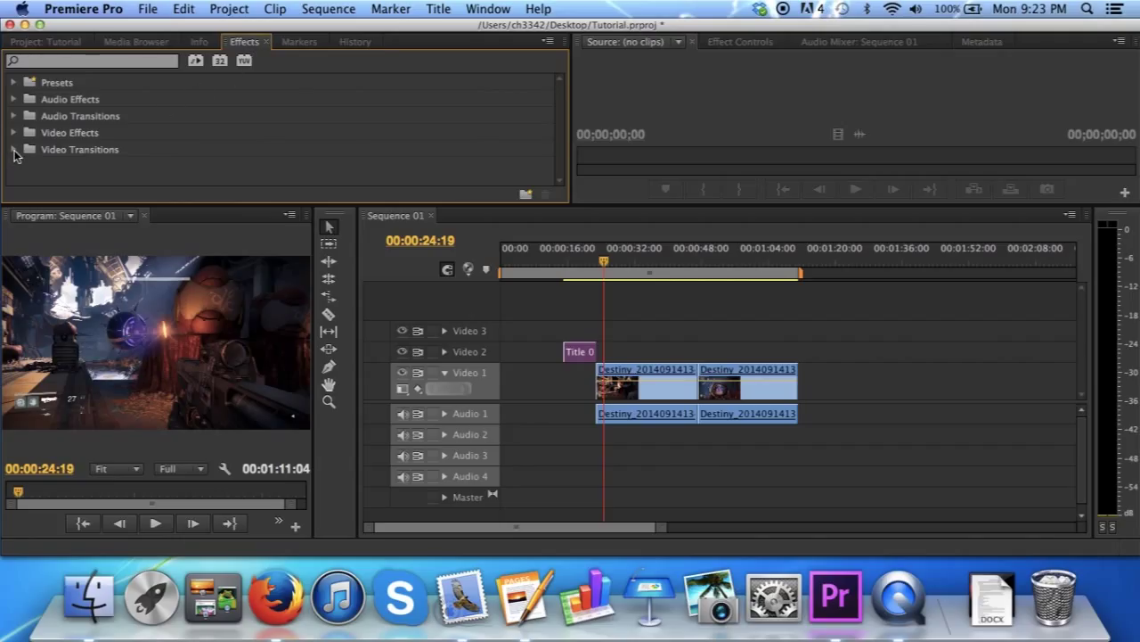
pyautogui.click(13, 149)
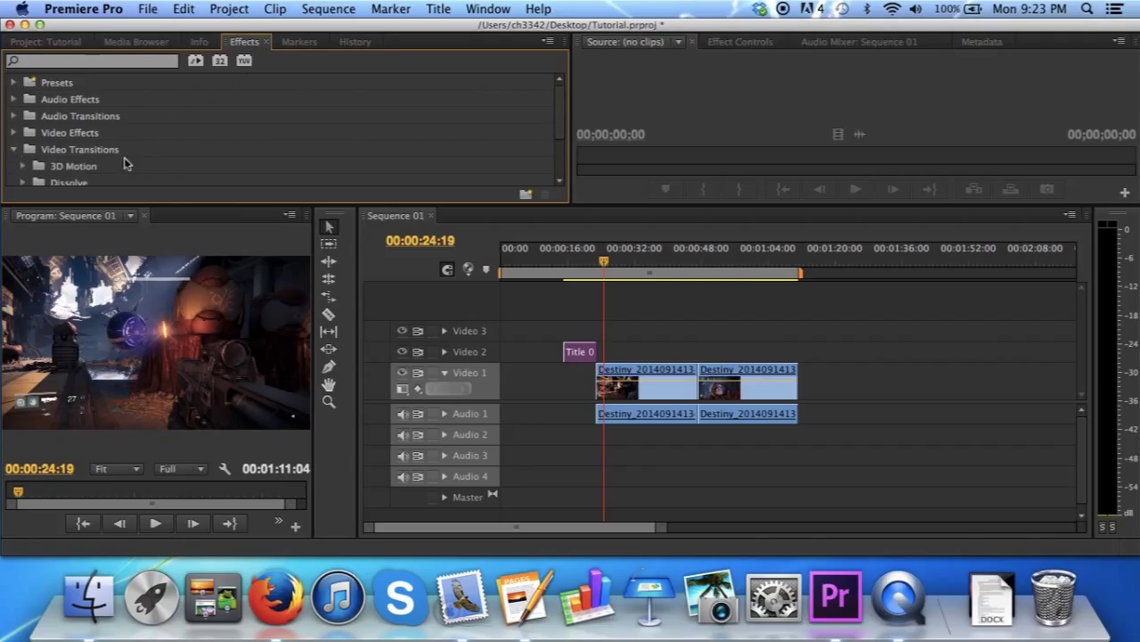
pyautogui.scroll(-4, 125, 163)
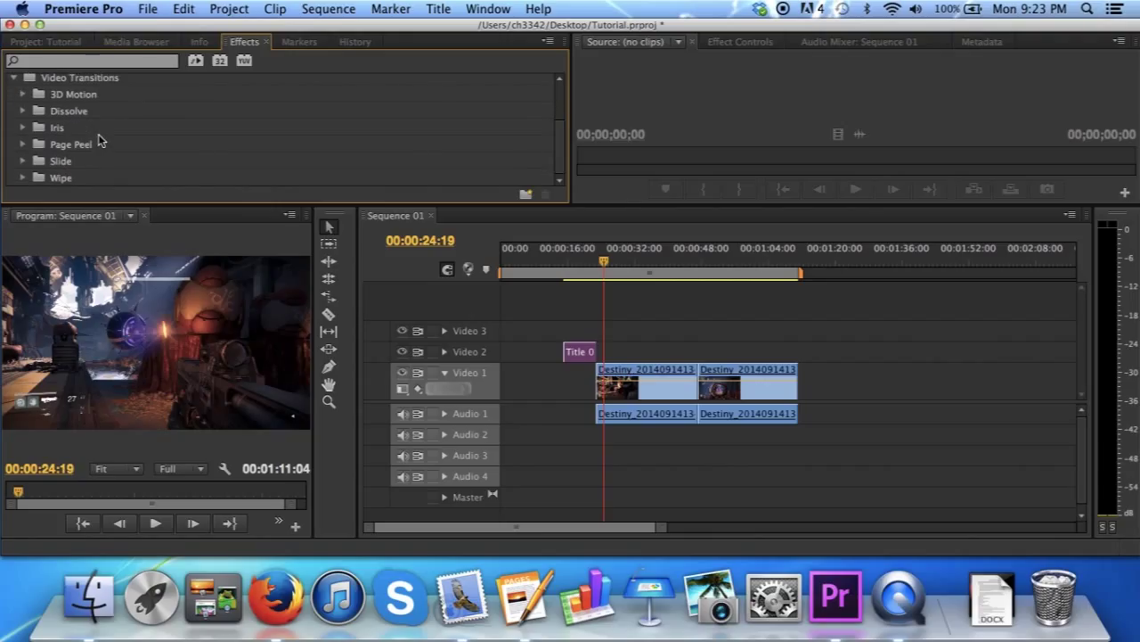
pyautogui.scroll(1, 99, 139)
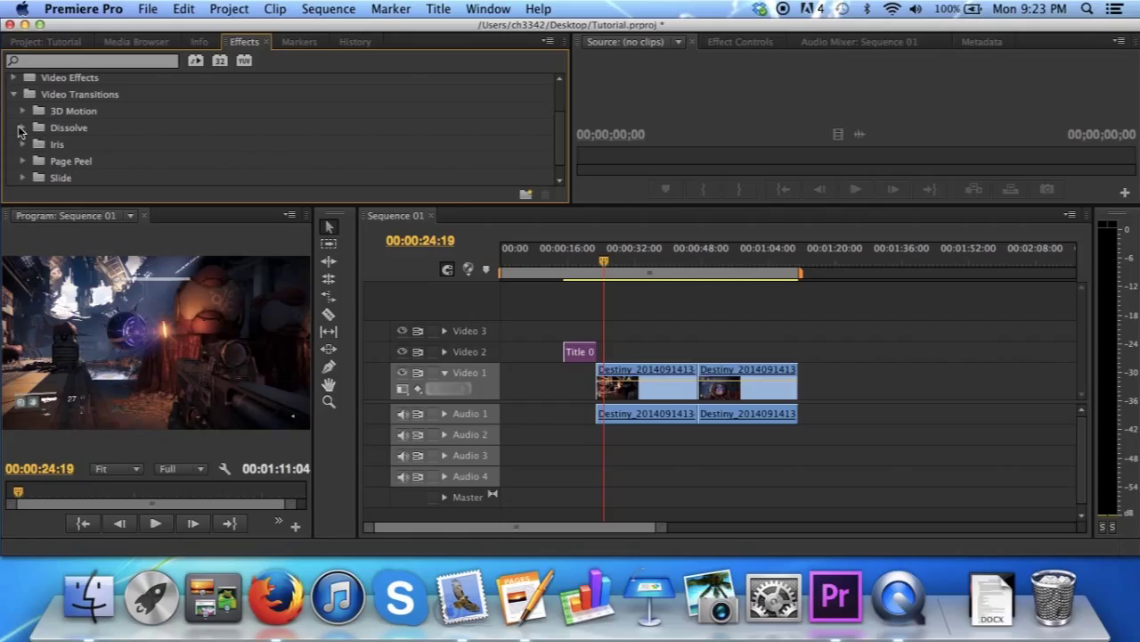
pyautogui.click(23, 127)
pyautogui.scroll(-3, 118, 147)
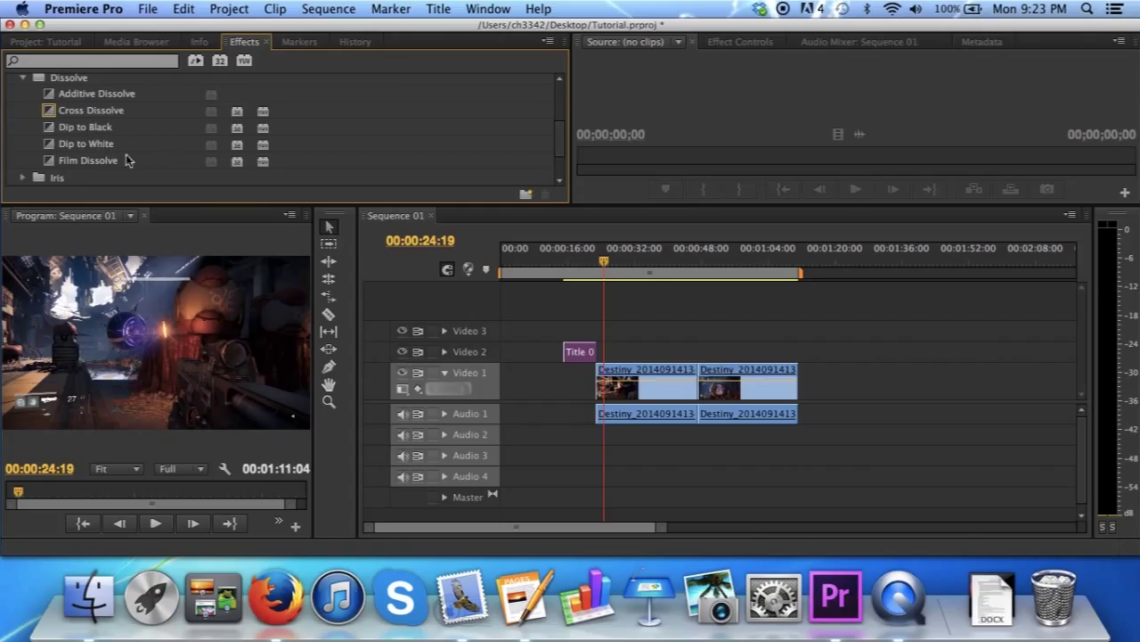
pyautogui.moveTo(102, 162); pyautogui.dragTo(603, 356)
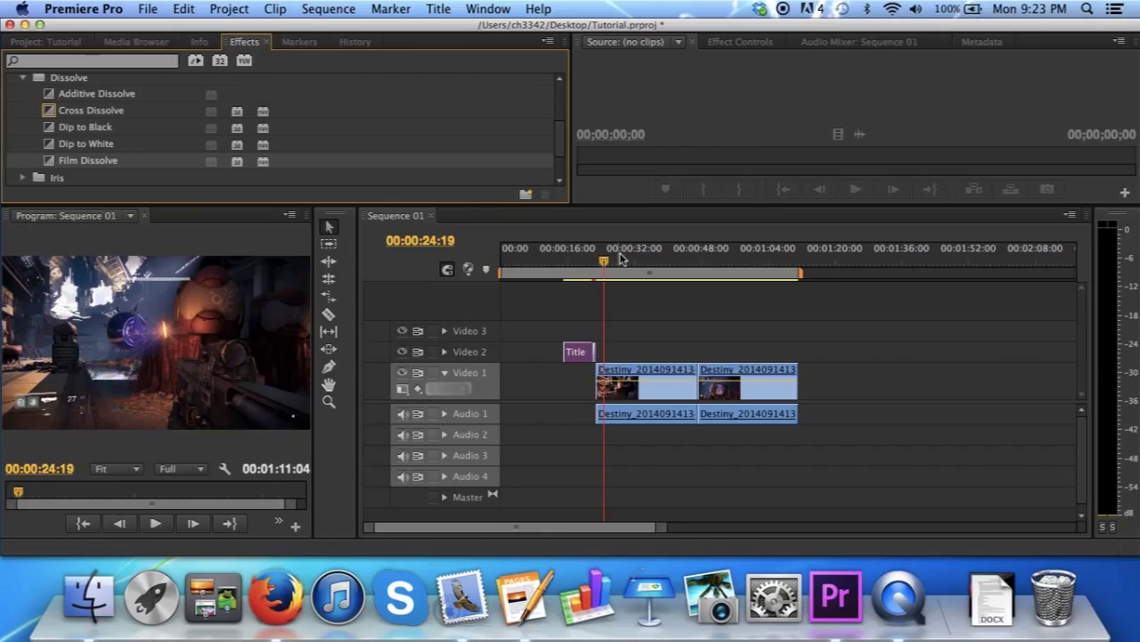
pyautogui.moveTo(603, 262)
pyautogui.mouseDown()
pyautogui.moveTo(572, 261)
pyautogui.moveTo(593, 256)
pyautogui.mouseUp()
pyautogui.press('space')
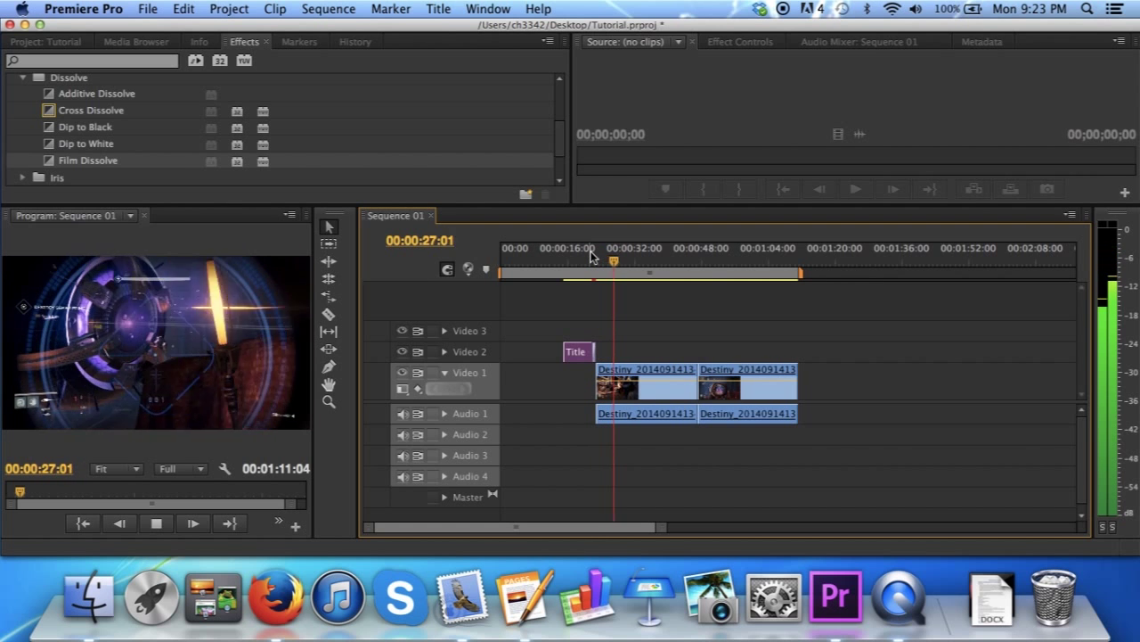
pyautogui.press('space')
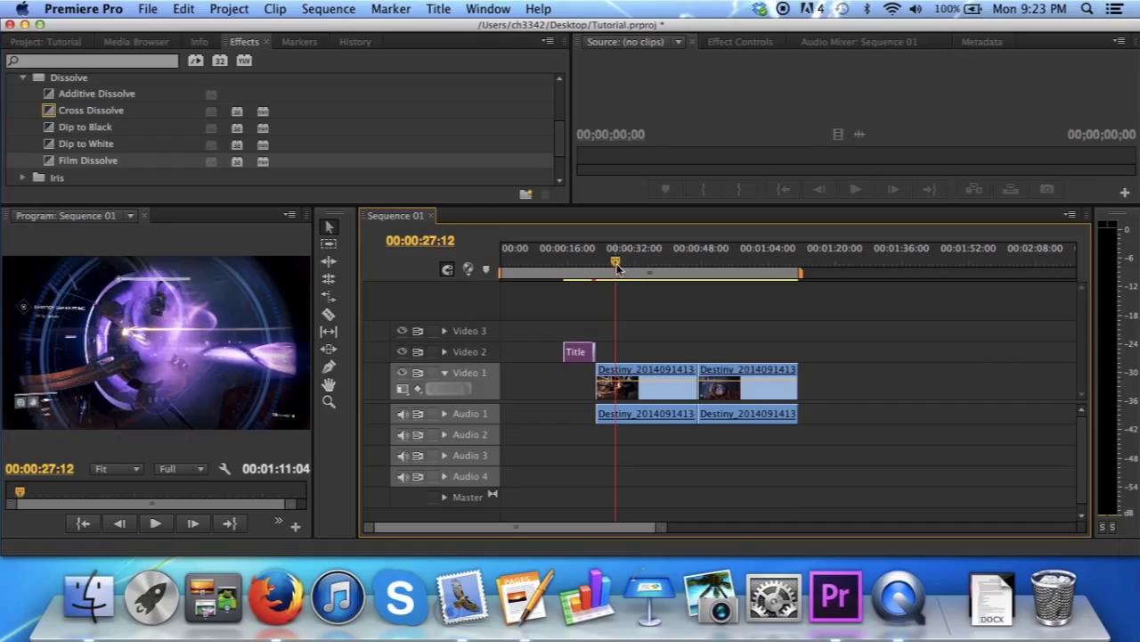
pyautogui.moveTo(616, 264); pyautogui.dragTo(592, 275)
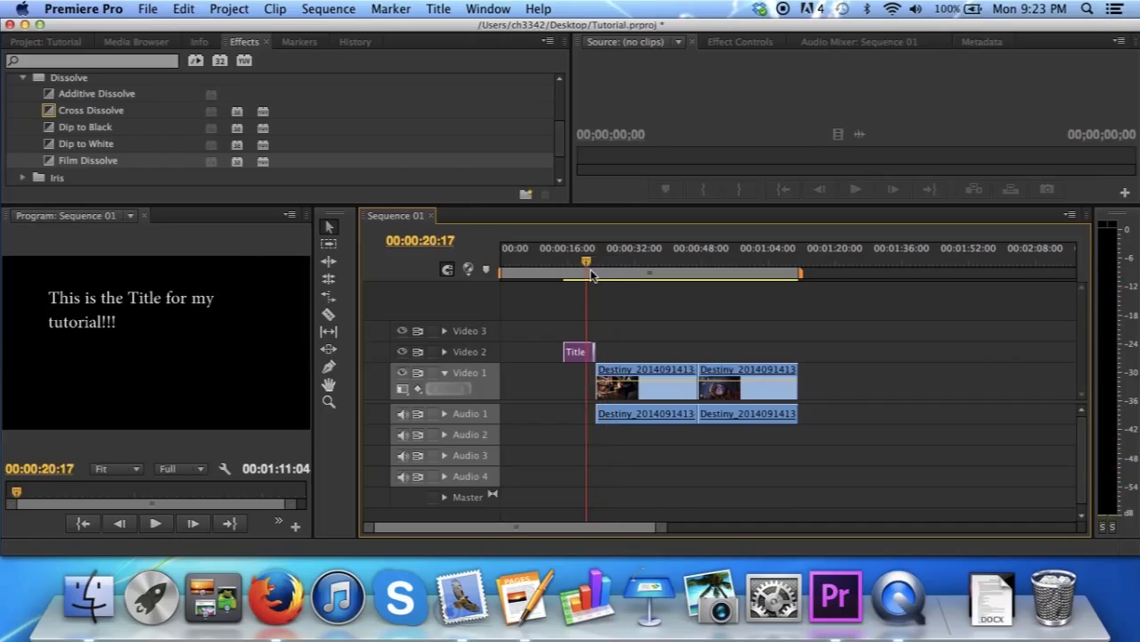
pyautogui.press('space')
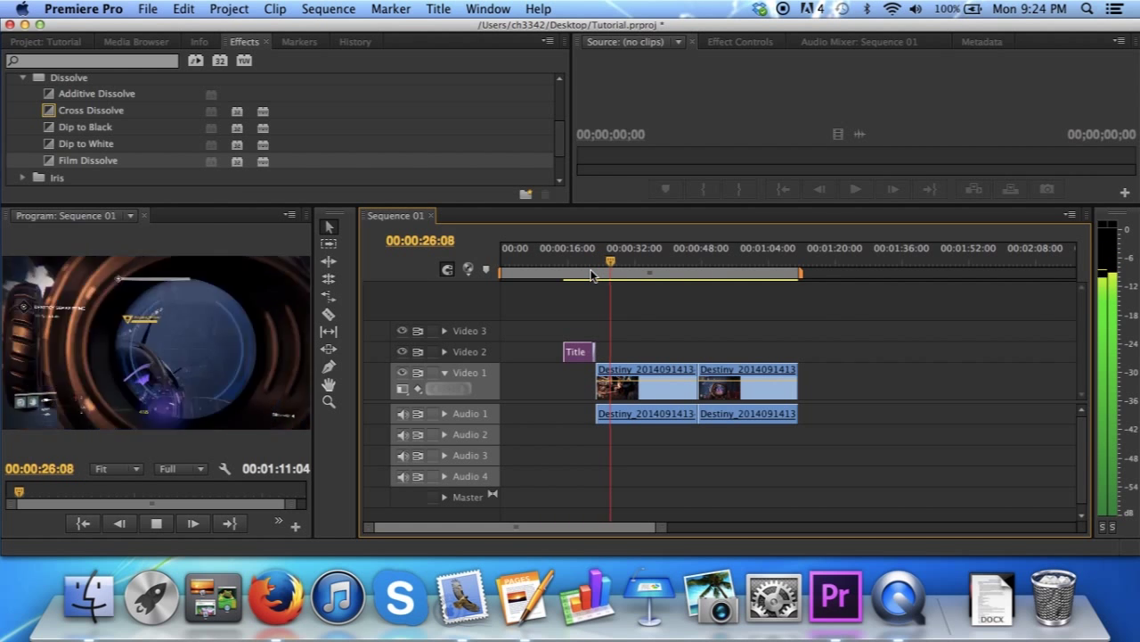
pyautogui.press('space')
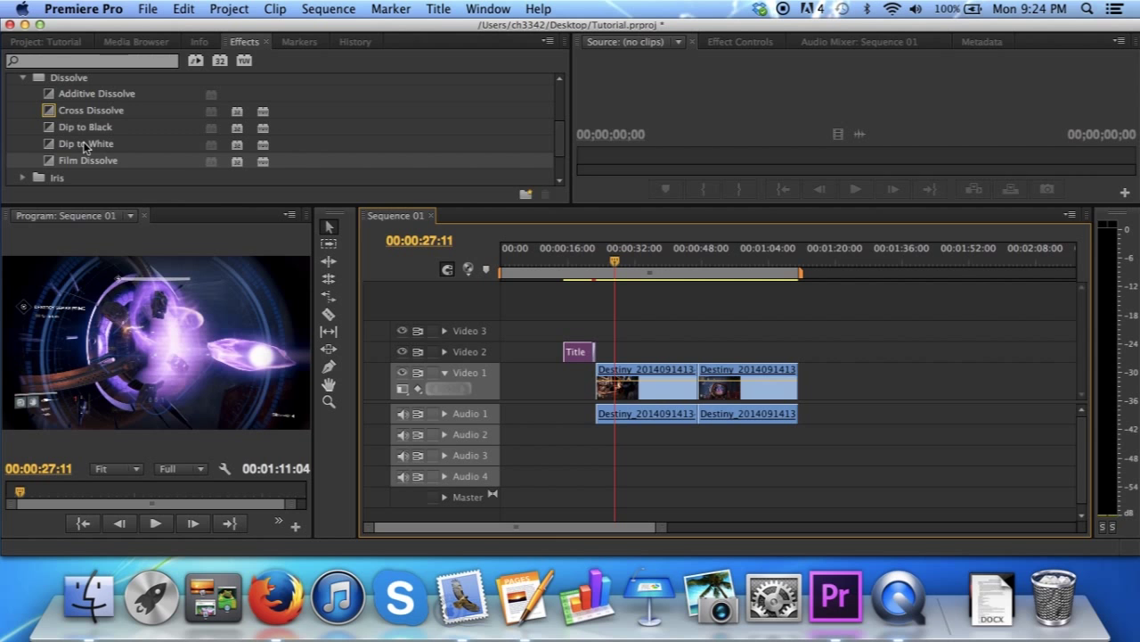
# - Apply Dip to Black to the start of Title 01 and preview the opening
pyautogui.moveTo(93, 129); pyautogui.dragTo(567, 353)
pyautogui.click(613, 262)
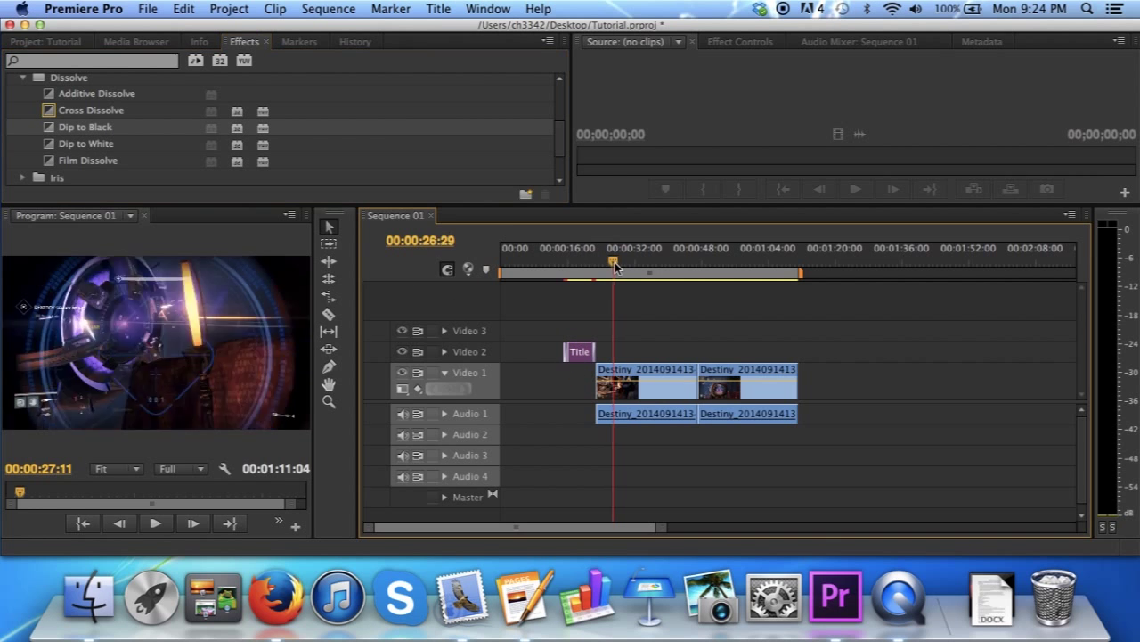
pyautogui.moveTo(615, 265); pyautogui.dragTo(561, 266)
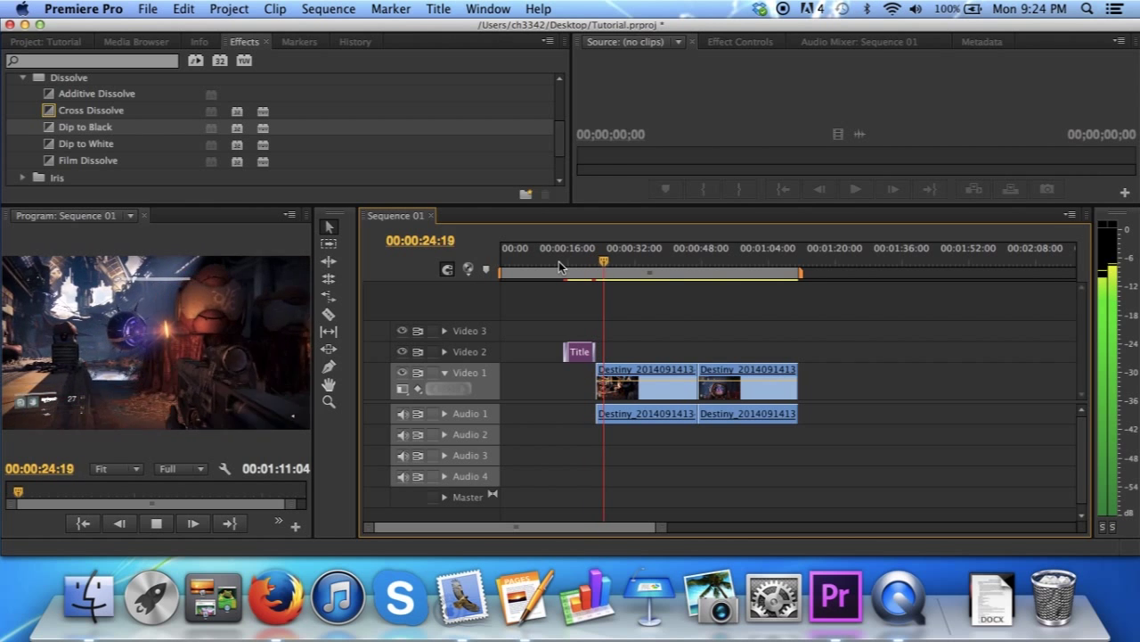
pyautogui.press('space')
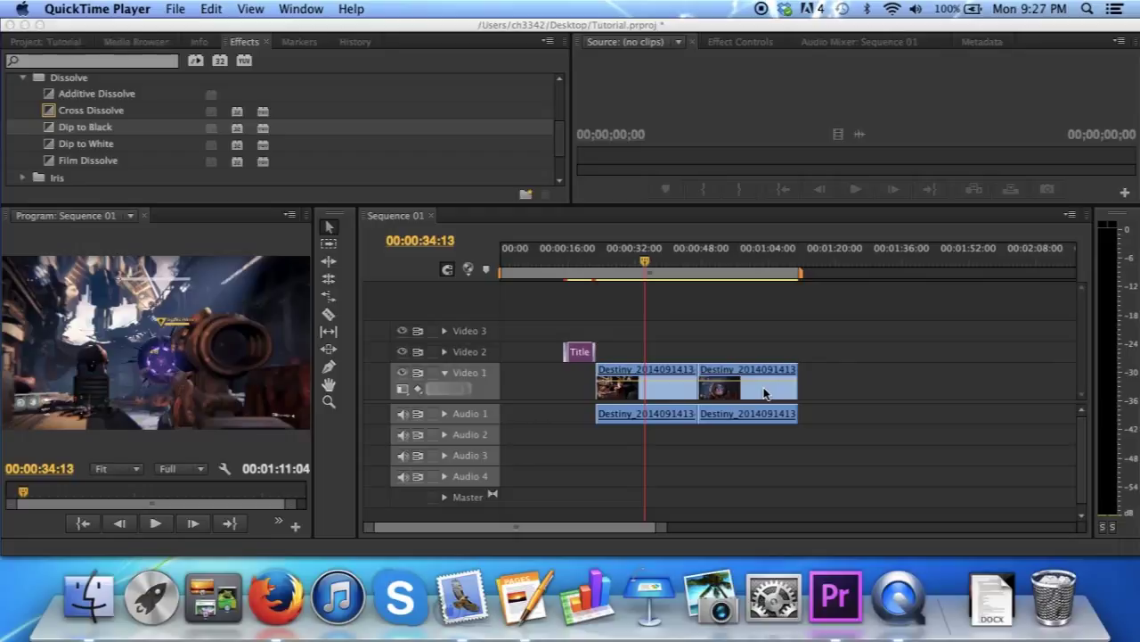
# - Unlink audio from video on the second Destiny clip, then on the first
pyautogui.click(764, 393)
pyautogui.moveTo(764, 393); pyautogui.dragTo(760, 388)
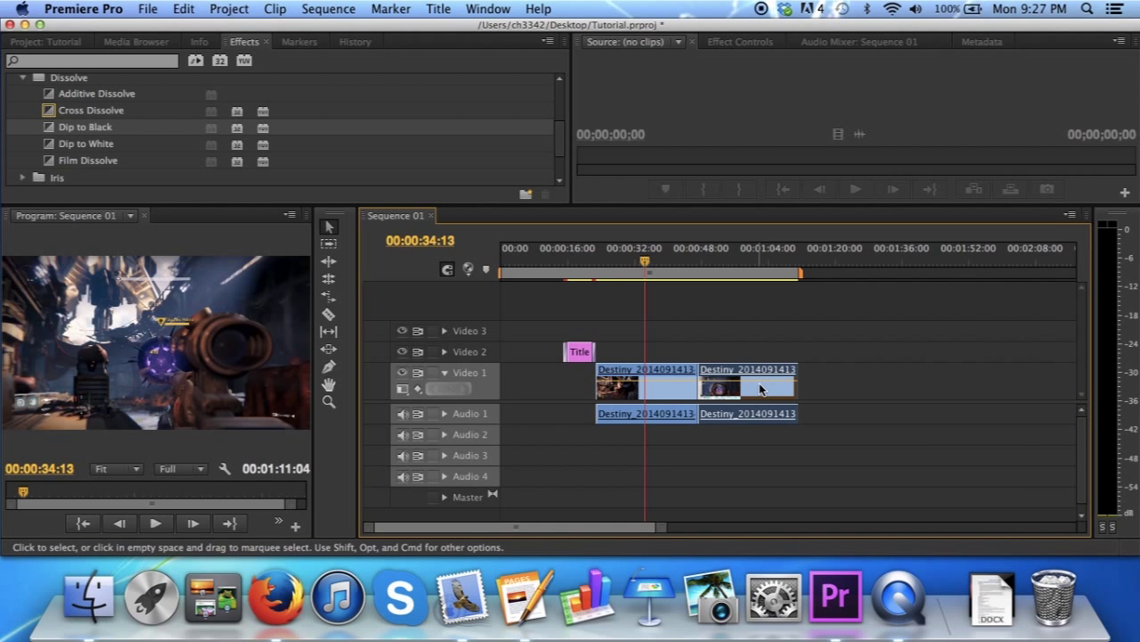
pyautogui.rightClick(764, 391)
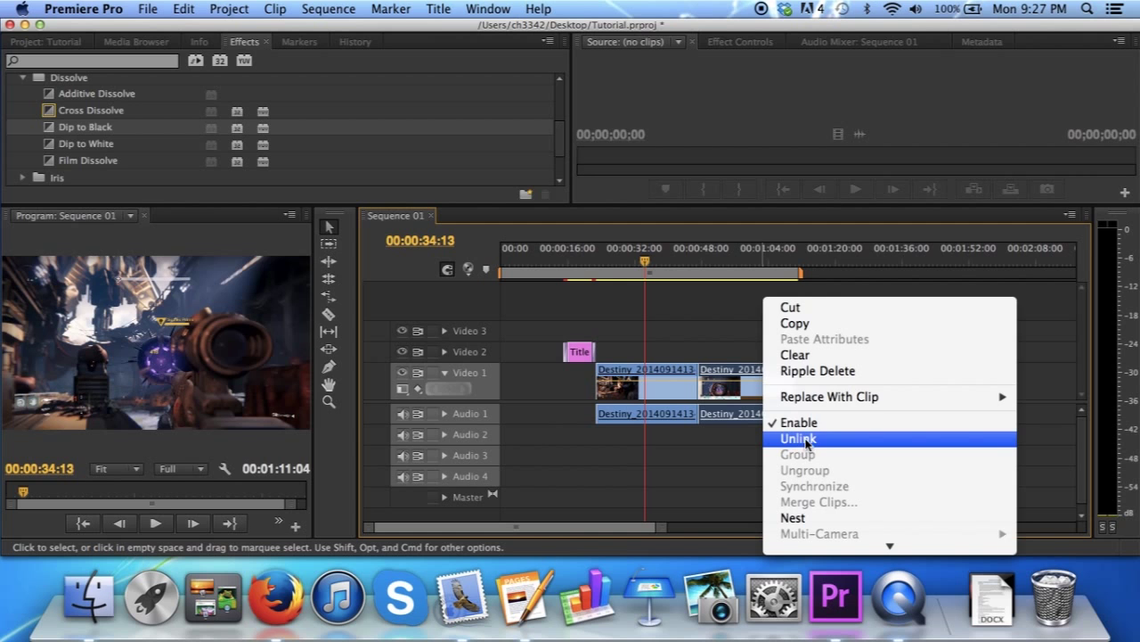
pyautogui.click(806, 438)
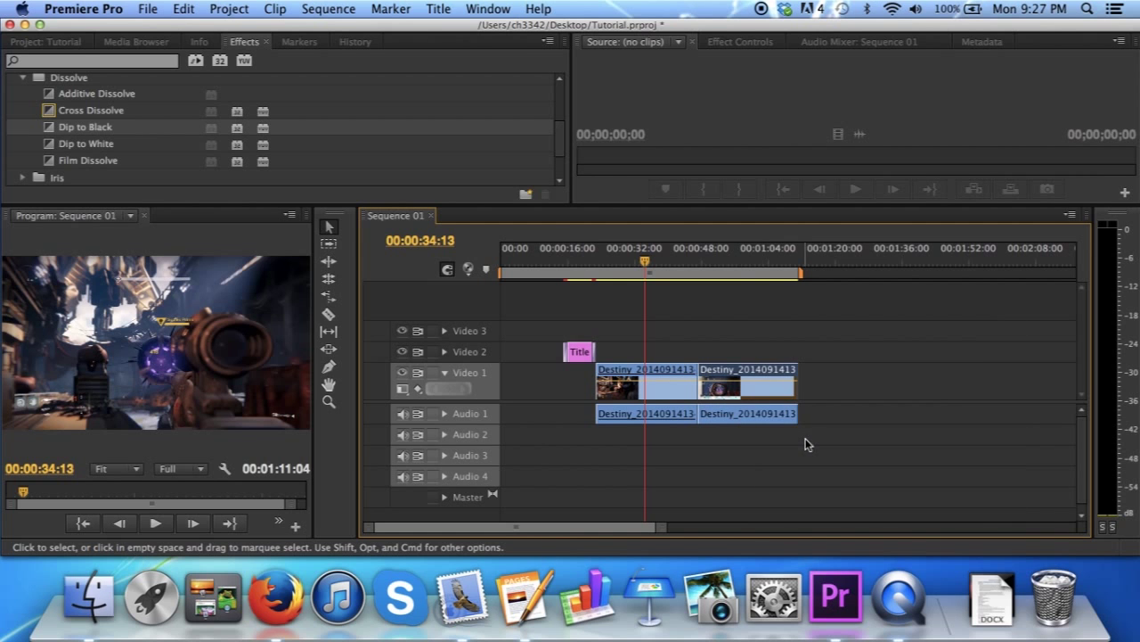
pyautogui.click(775, 386)
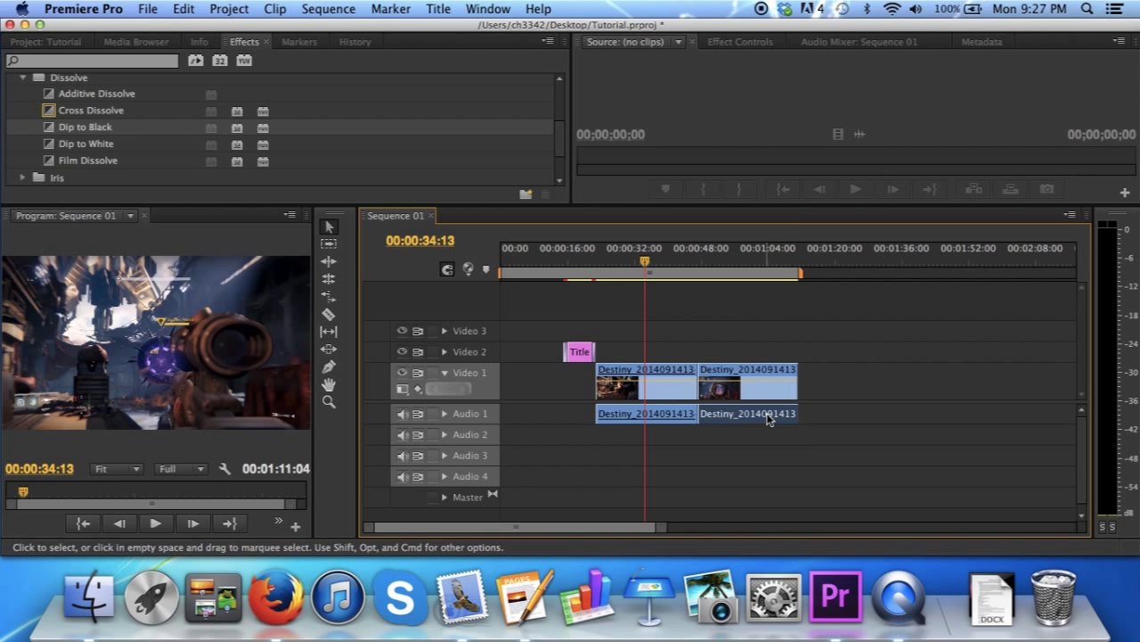
pyautogui.click(671, 393)
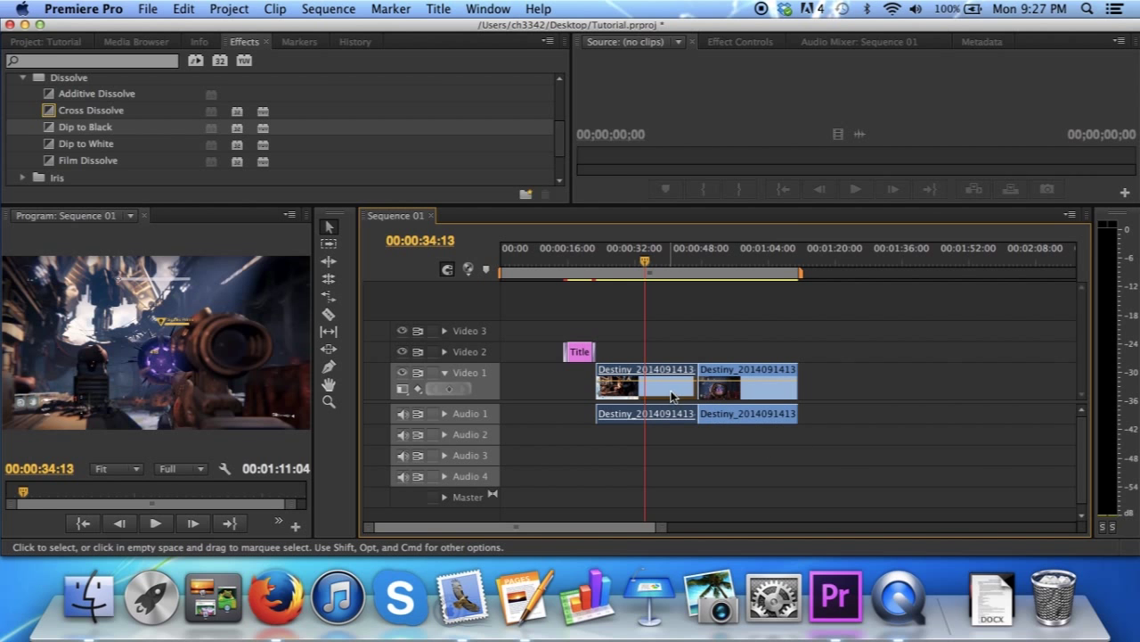
pyautogui.rightClick(673, 393)
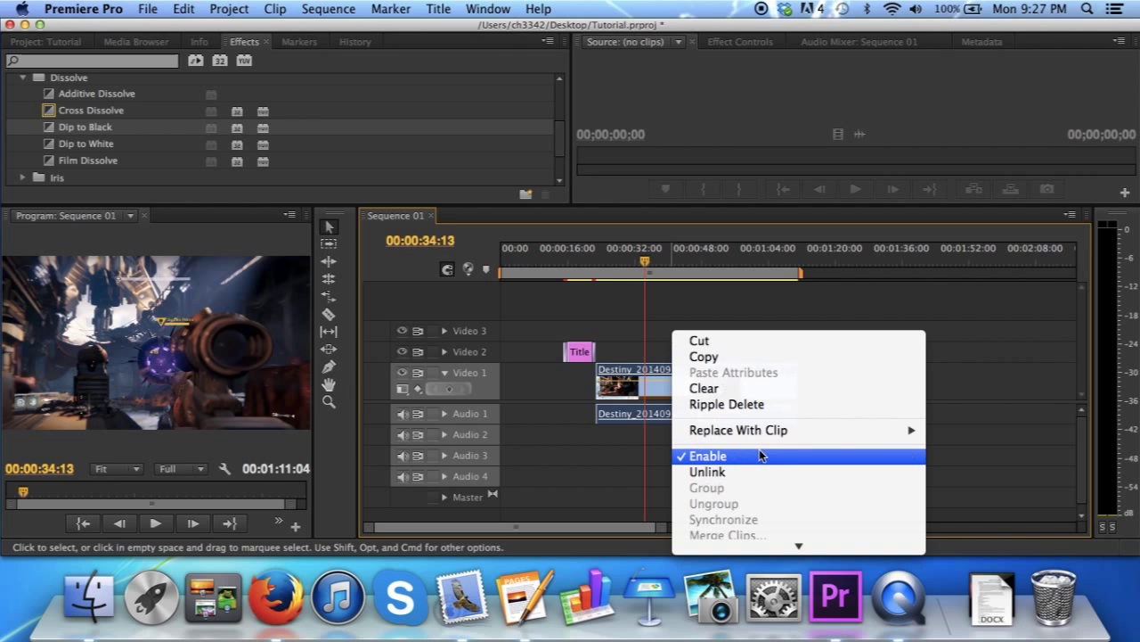
pyautogui.click(720, 470)
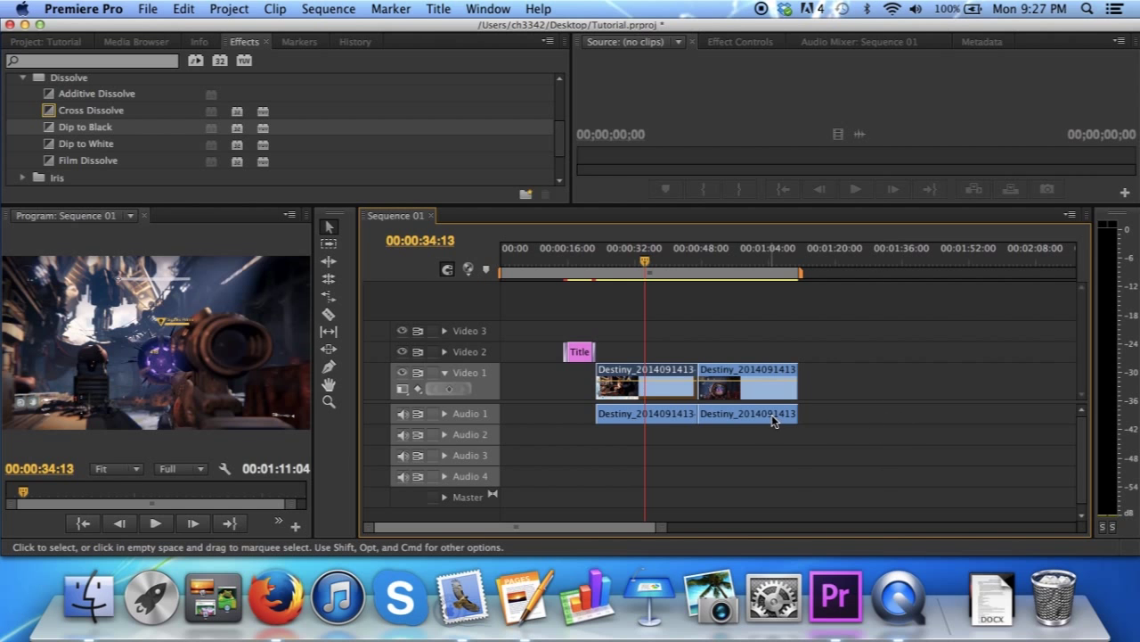
# - Swap the two gameplay audio clips under the video clips and return the playhead near the start
pyautogui.moveTo(773, 415); pyautogui.dragTo(920, 415)
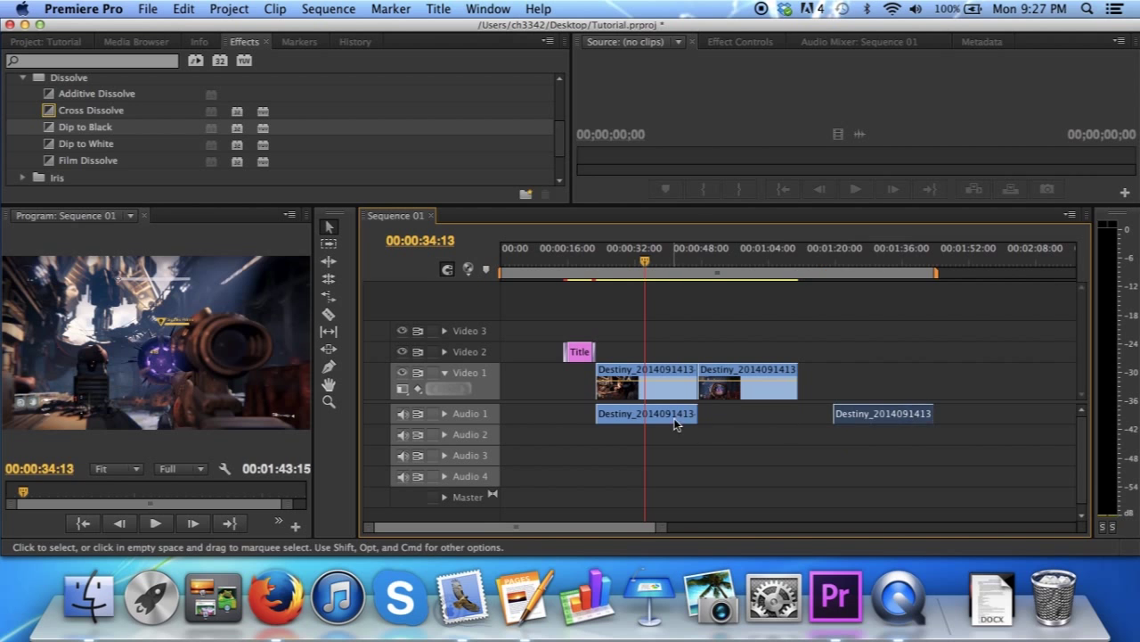
pyautogui.moveTo(674, 425); pyautogui.dragTo(777, 419)
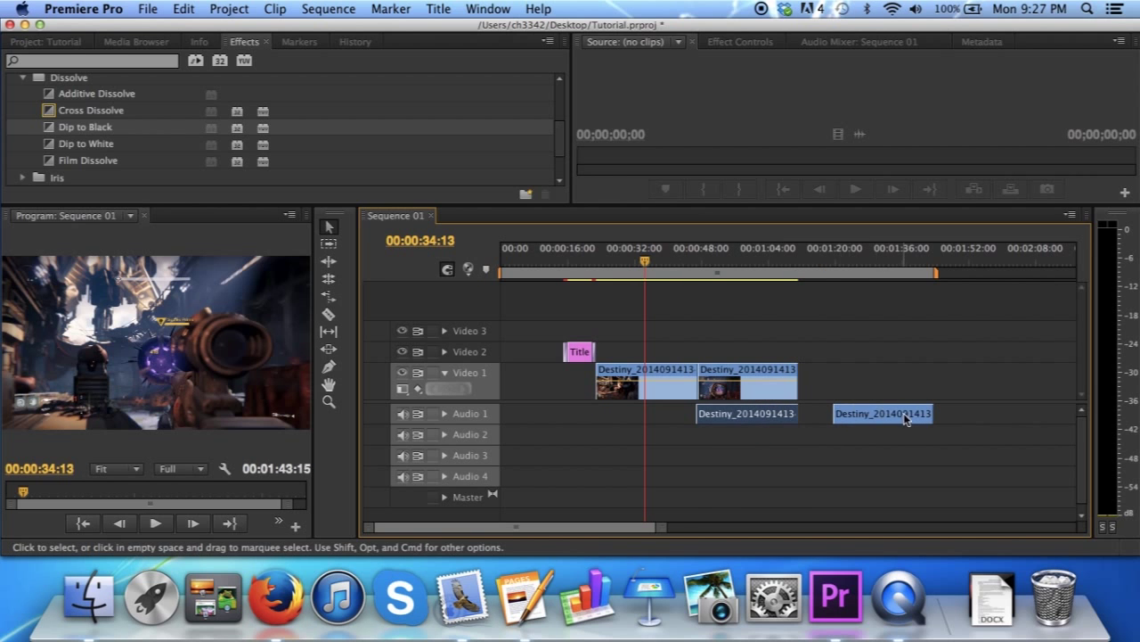
pyautogui.moveTo(906, 418); pyautogui.dragTo(670, 419)
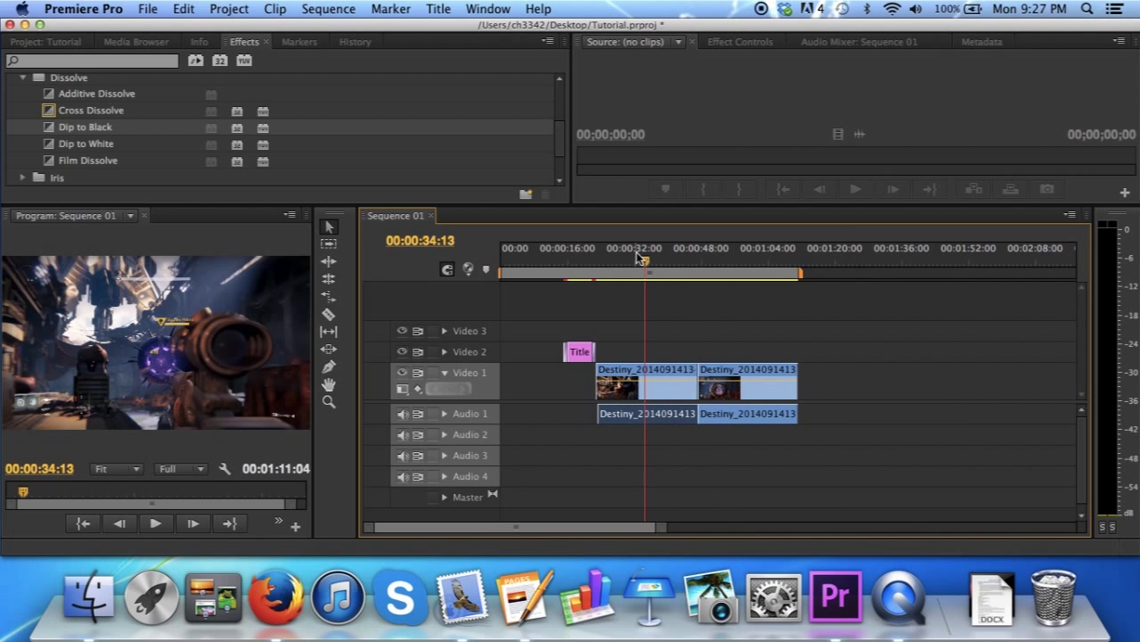
pyautogui.moveTo(649, 269); pyautogui.dragTo(598, 271)
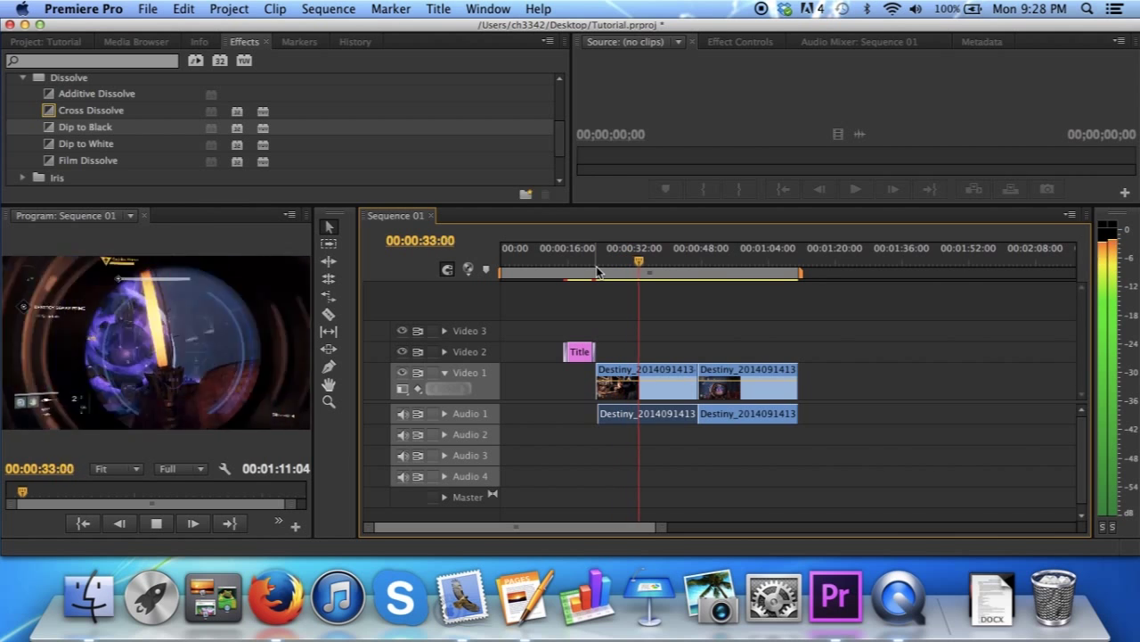
# - Stop the preview and add one video and one audio track, creating Video 4 and Audio 5
pyautogui.press('space')
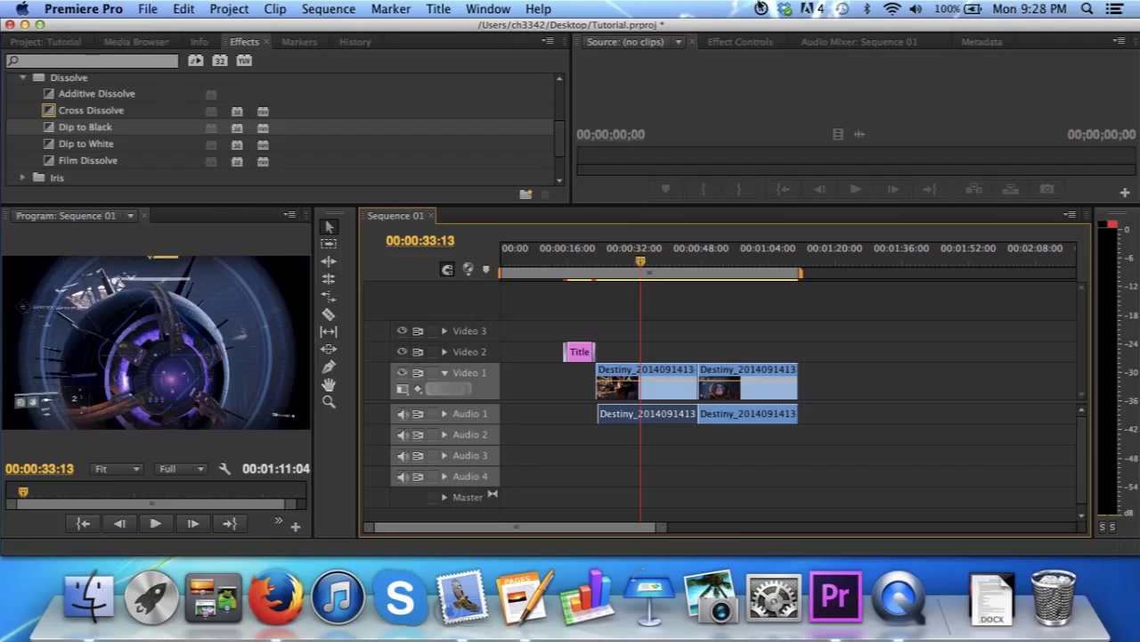
pyautogui.click(762, 8)
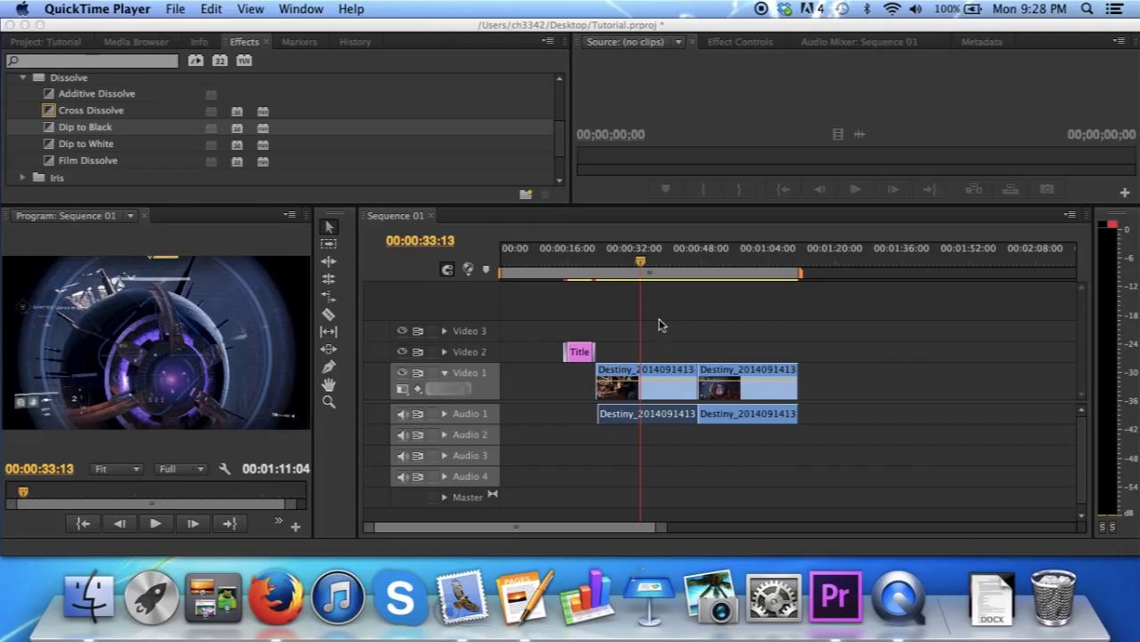
pyautogui.rightClick(462, 320)
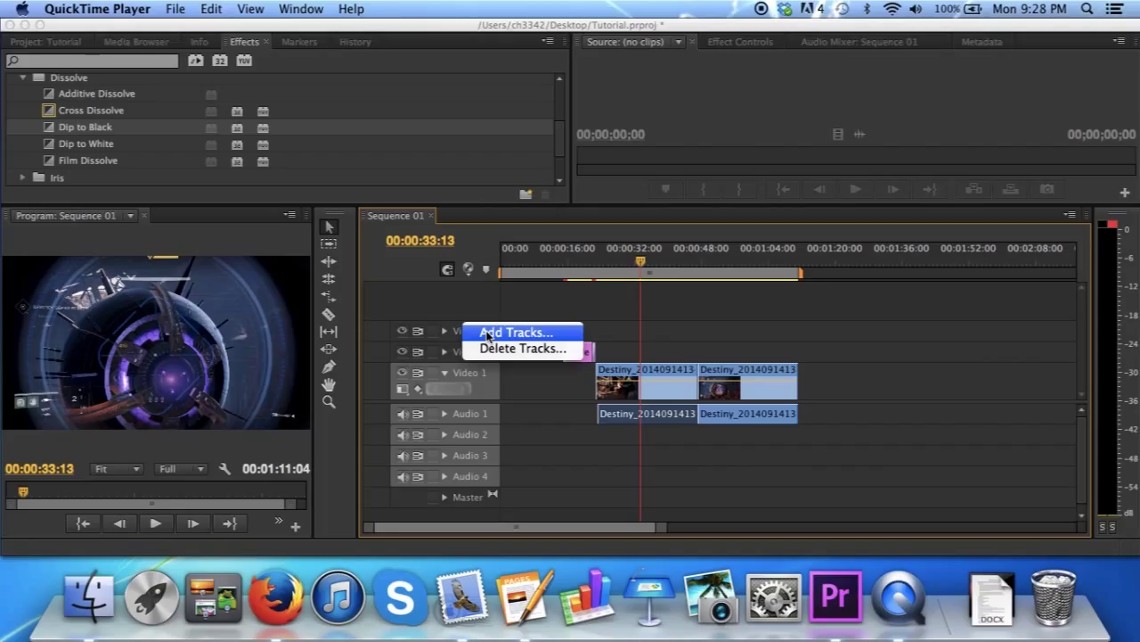
pyautogui.click(487, 334)
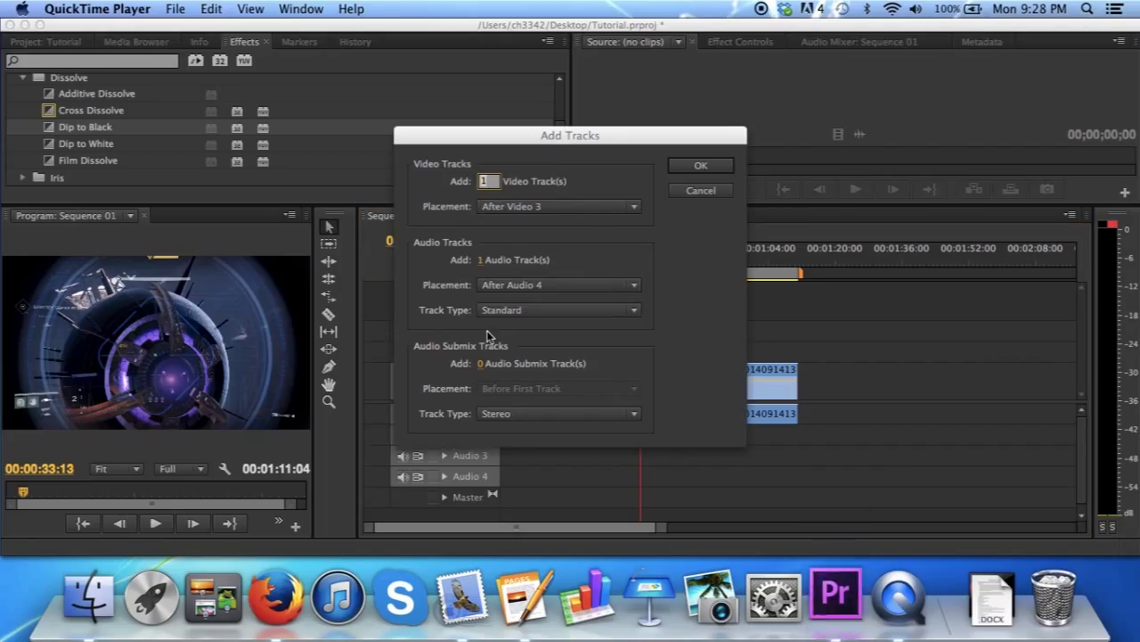
pyautogui.click(710, 168)
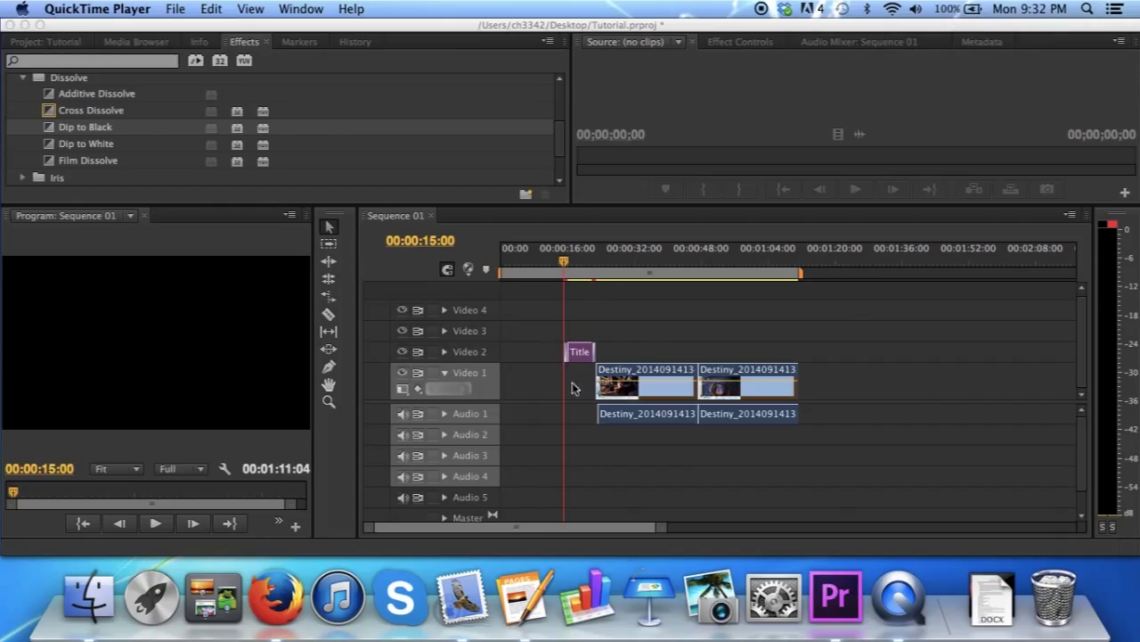
# - Back in Premiere Pro, open Export Settings for Sequence 01 as QuickTime H.264 to Sequence 01.mov
pyautogui.click(179, 8)
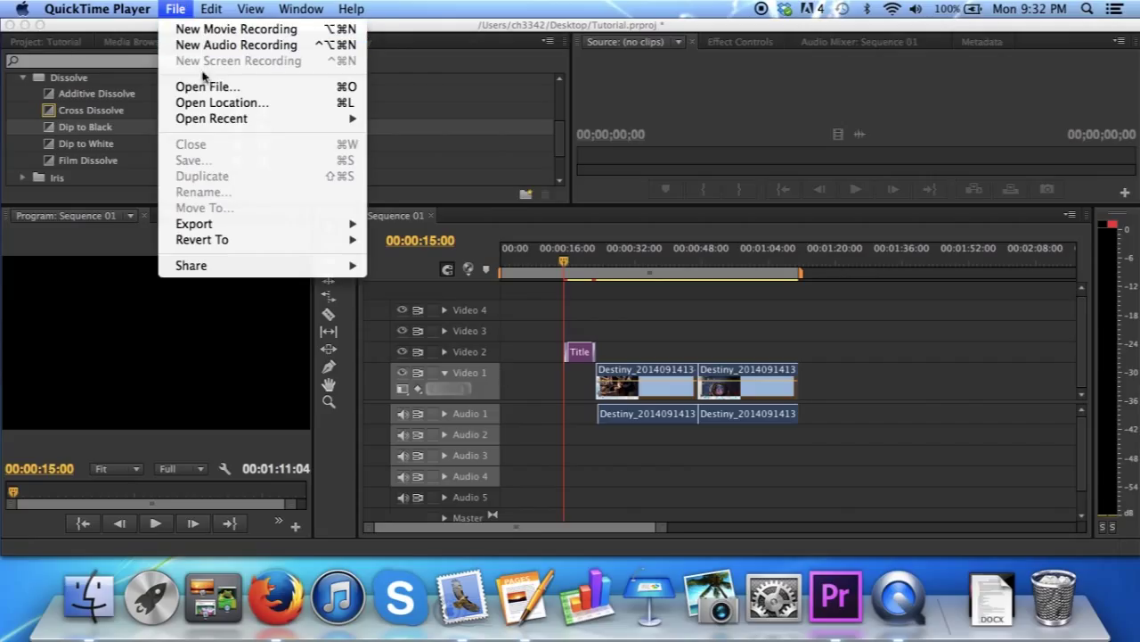
pyautogui.click(426, 62)
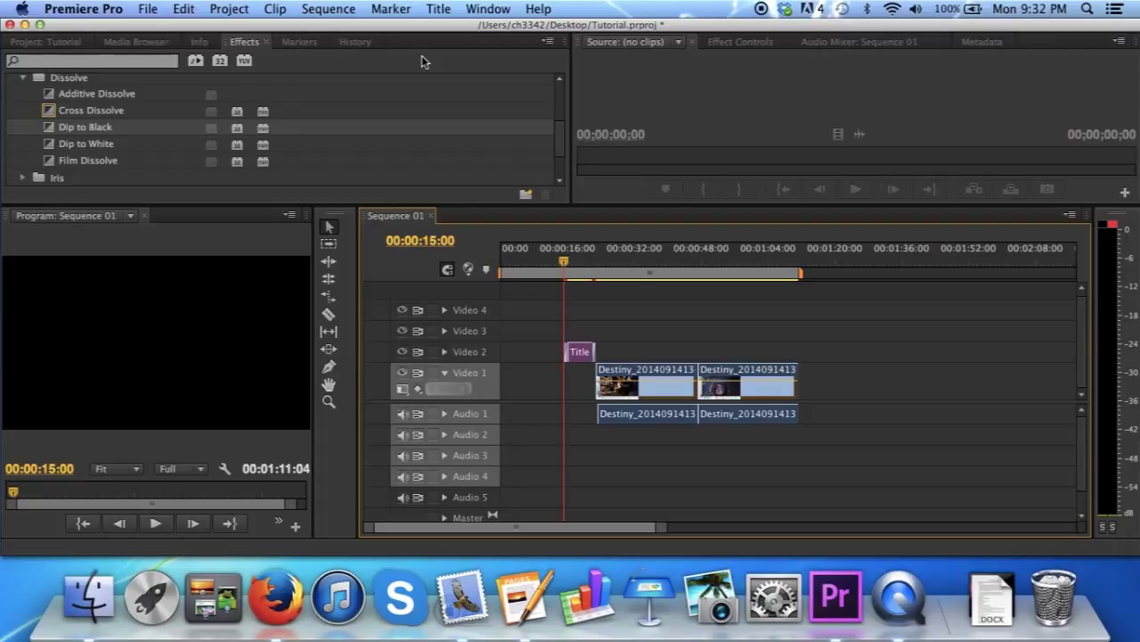
pyautogui.click(148, 8)
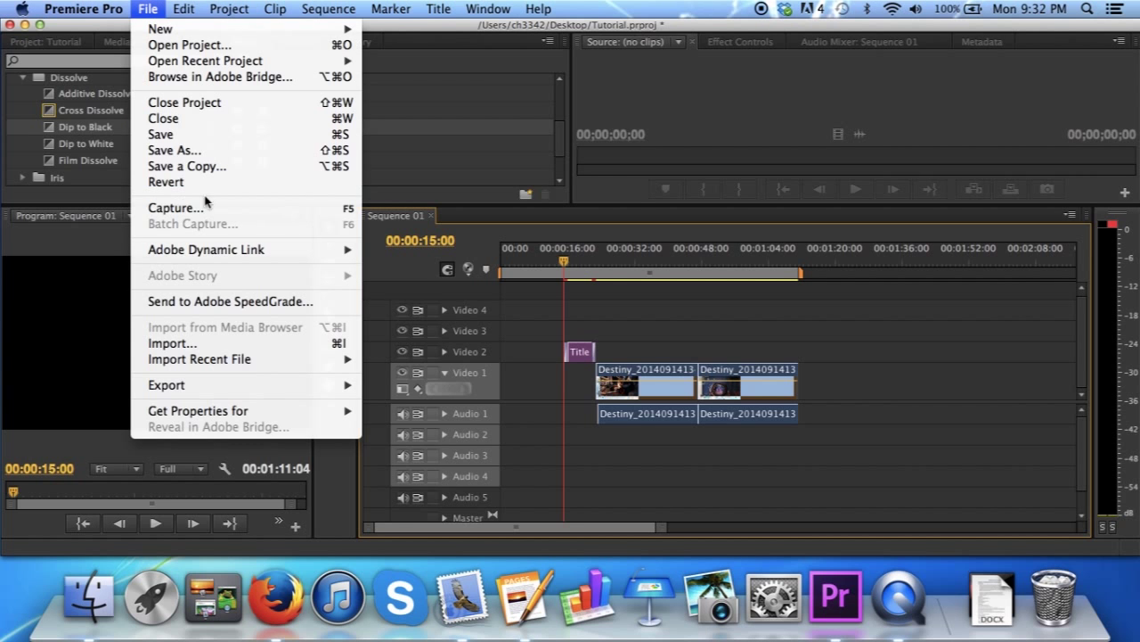
pyautogui.moveTo(288, 385)
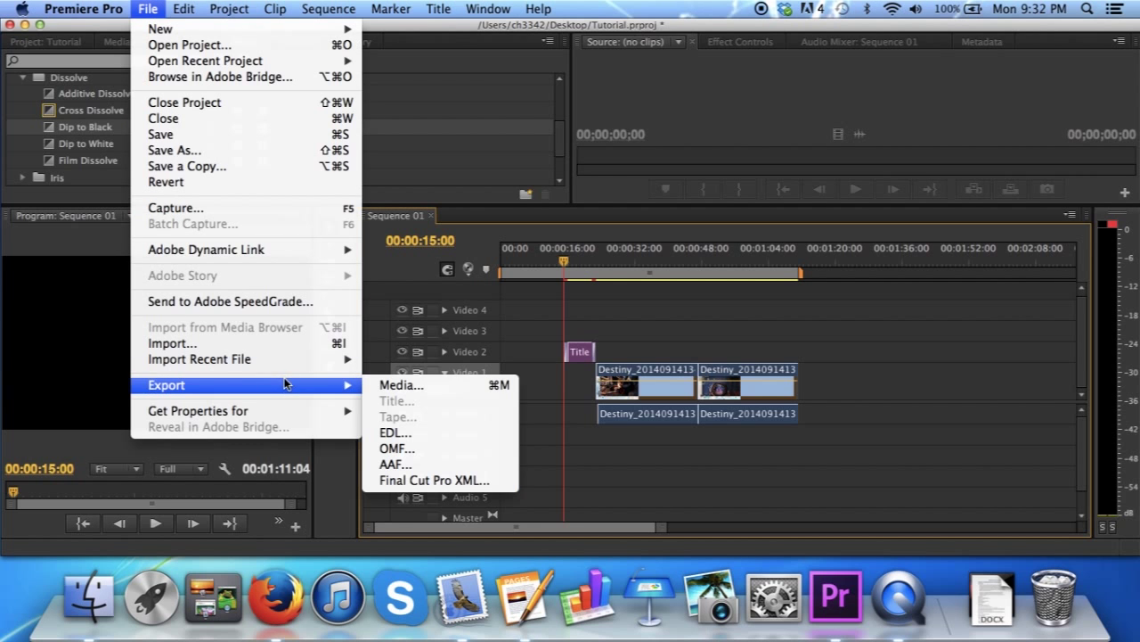
pyautogui.click(397, 388)
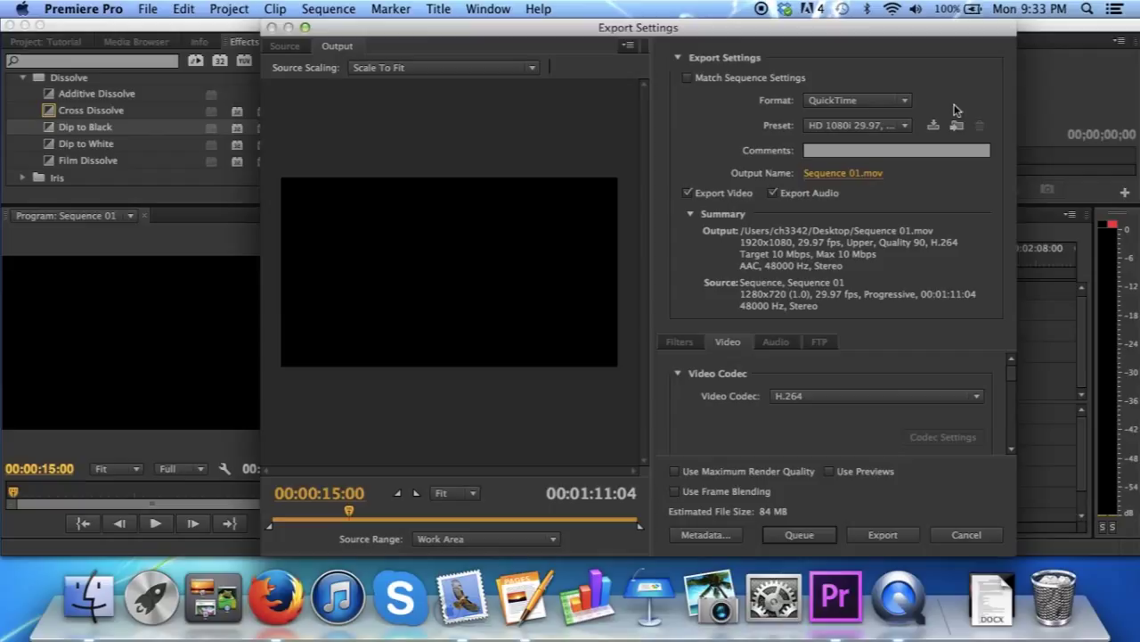
# - Queue Sequence 01.mov in Adobe Media Encoder for QuickTime HD 1080i H.264 encoding
pyautogui.click(810, 534)
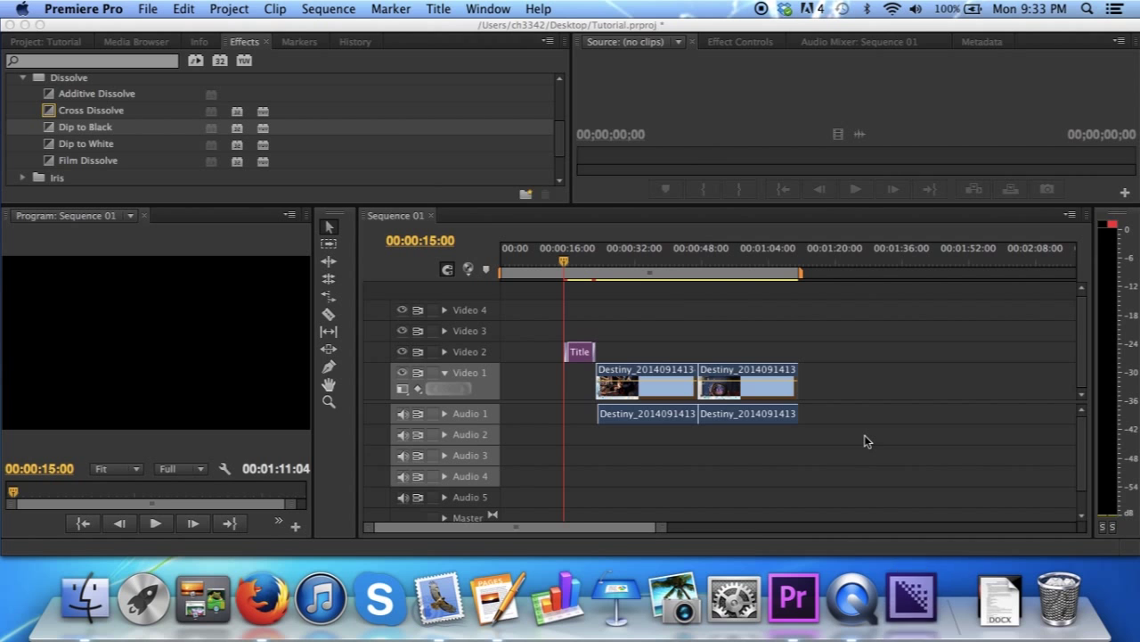